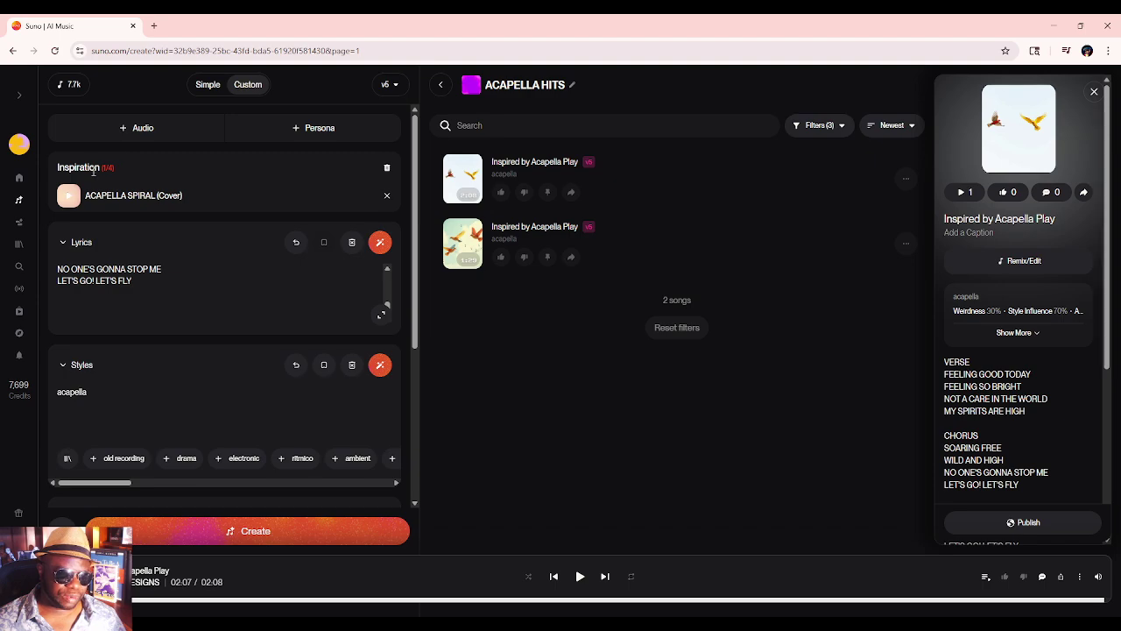
# - Remove the ACAPELLA SPIRAL (Cover) inspiration from the song form, widen the form, and check which playlists can serve as inspiration
pyautogui.click(19, 203)
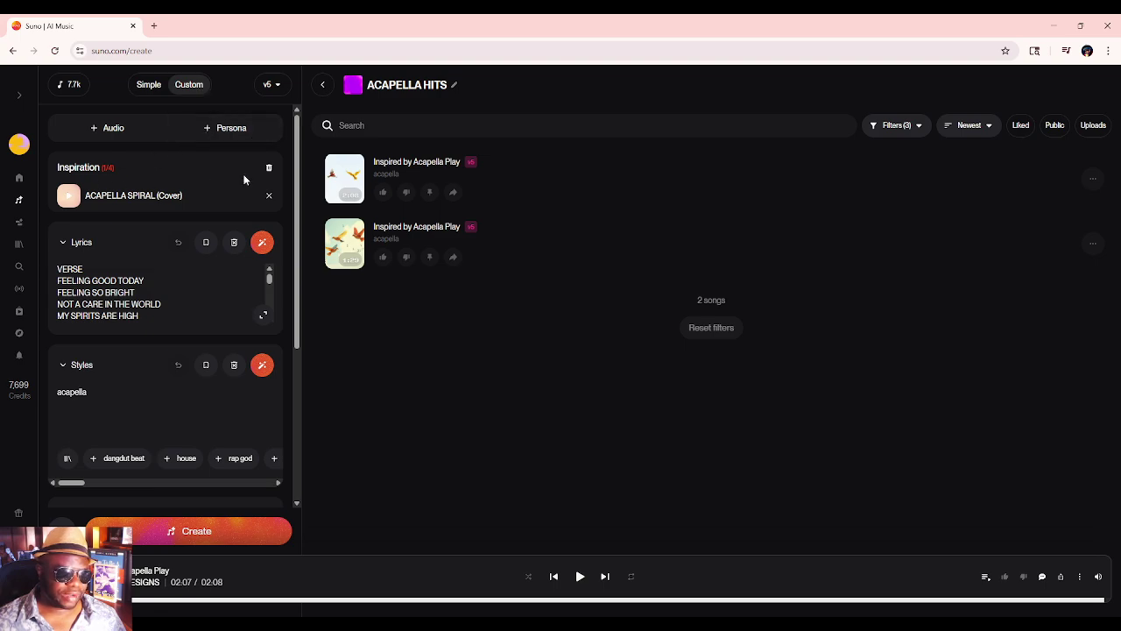
pyautogui.click(268, 197)
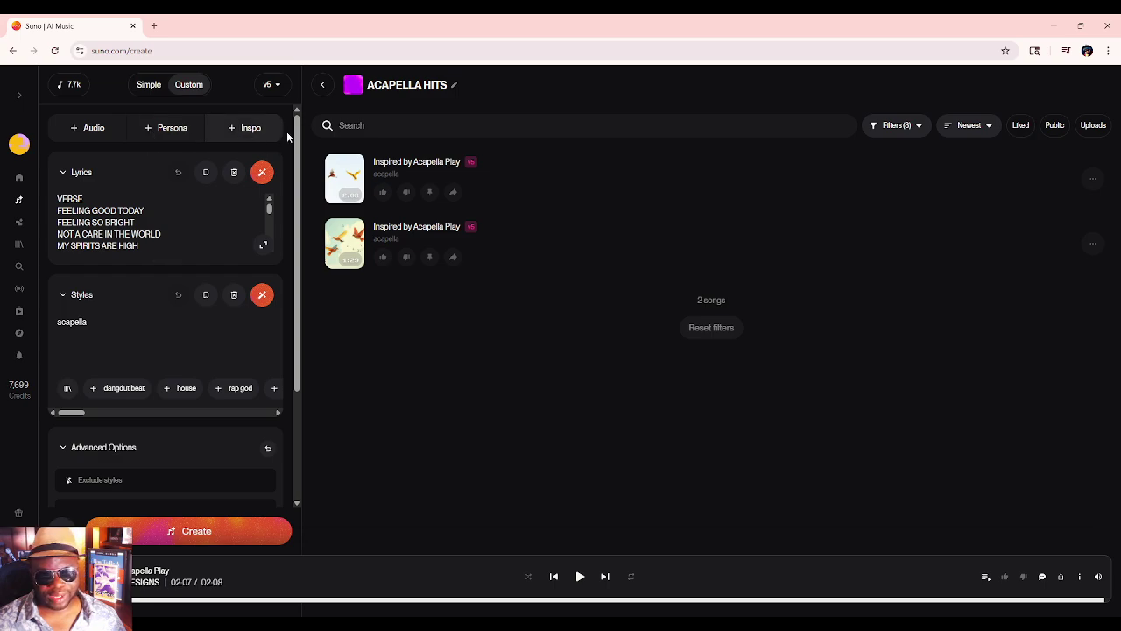
pyautogui.moveTo(307, 137); pyautogui.dragTo(434, 141)
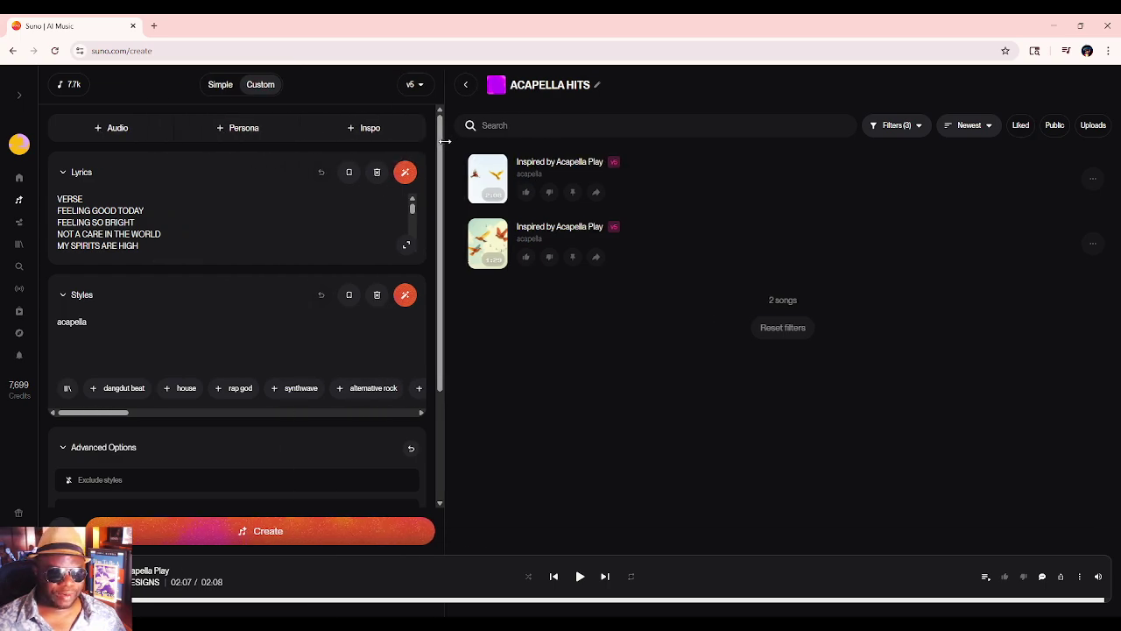
pyautogui.click(369, 128)
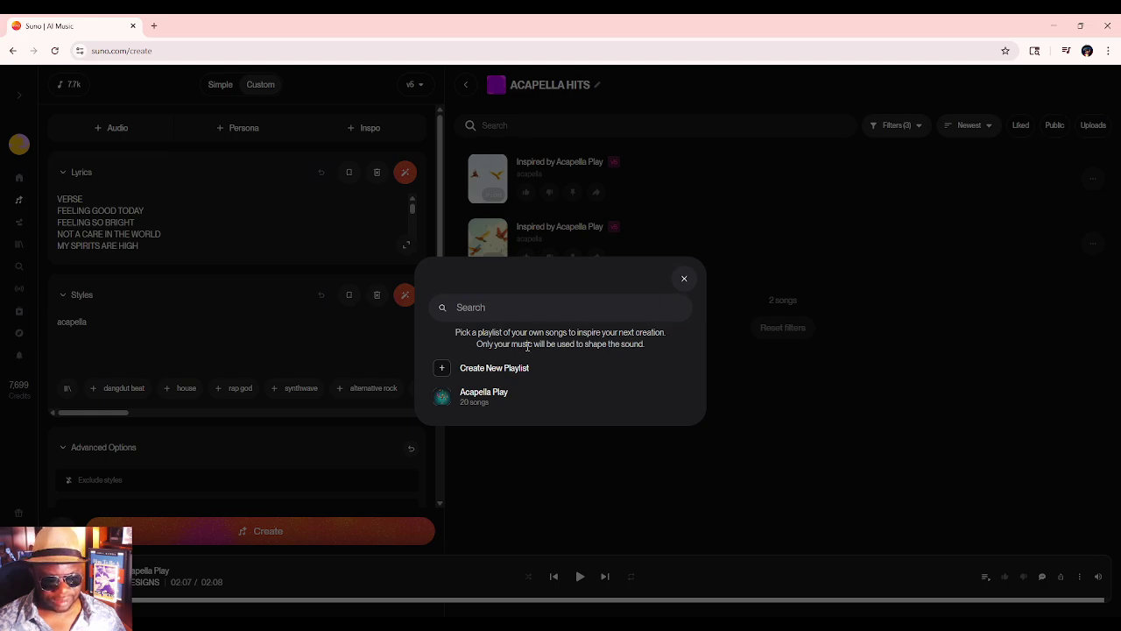
pyautogui.click(684, 280)
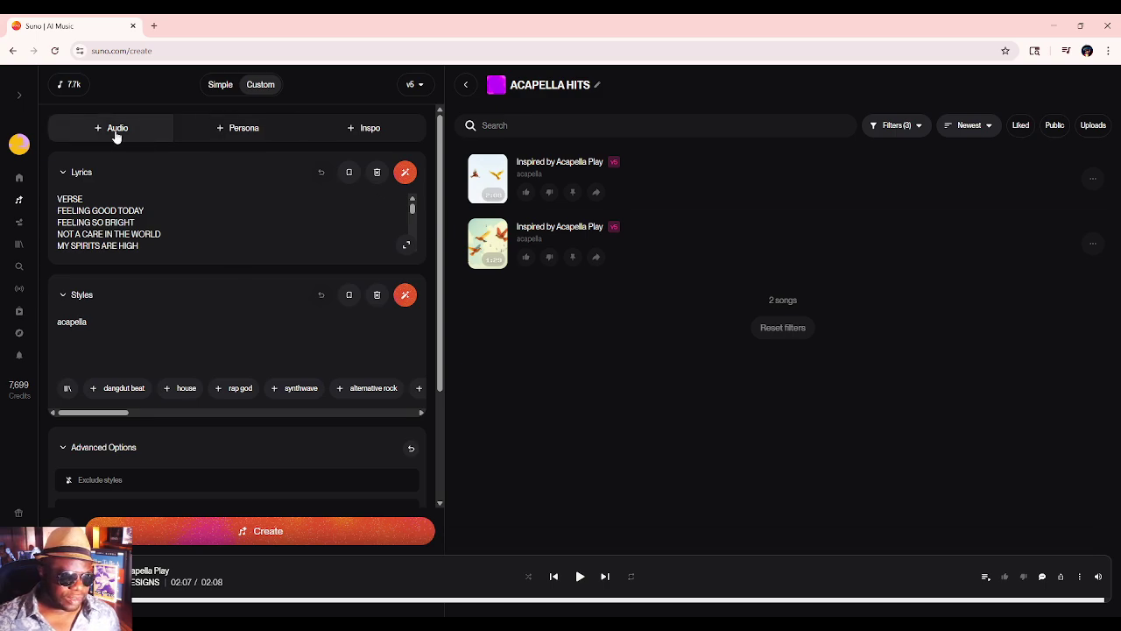
# - Search the song library for "confusion" and briefly preview the uploaded track 02 The Confusionist
pyautogui.click(19, 249)
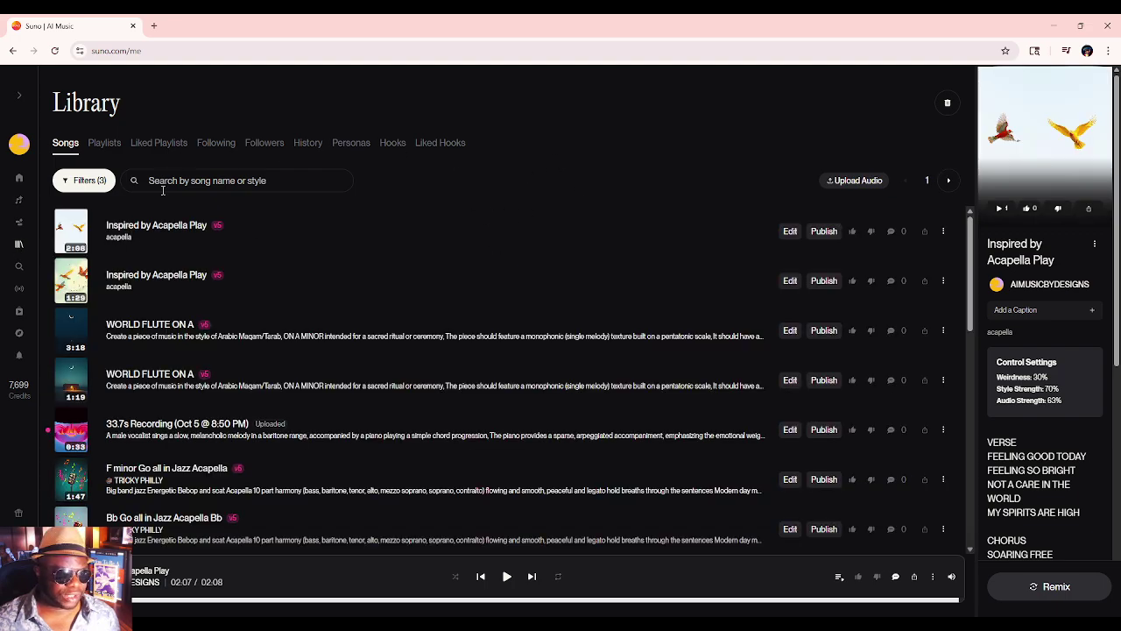
pyautogui.click(162, 183)
pyautogui.write('con')
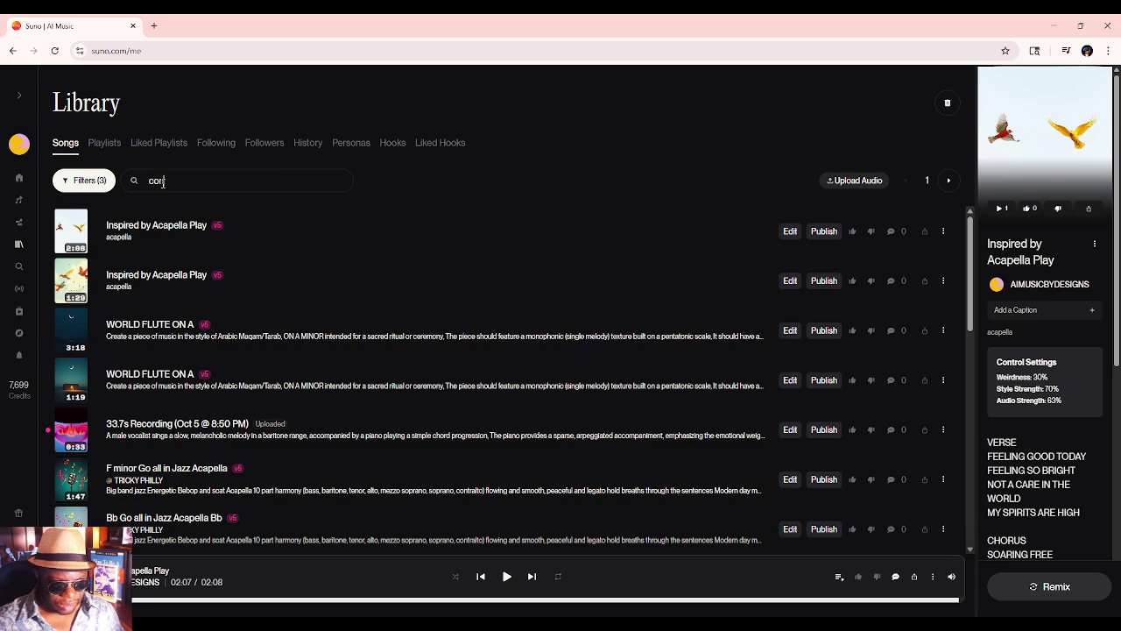
pyautogui.write('fu')
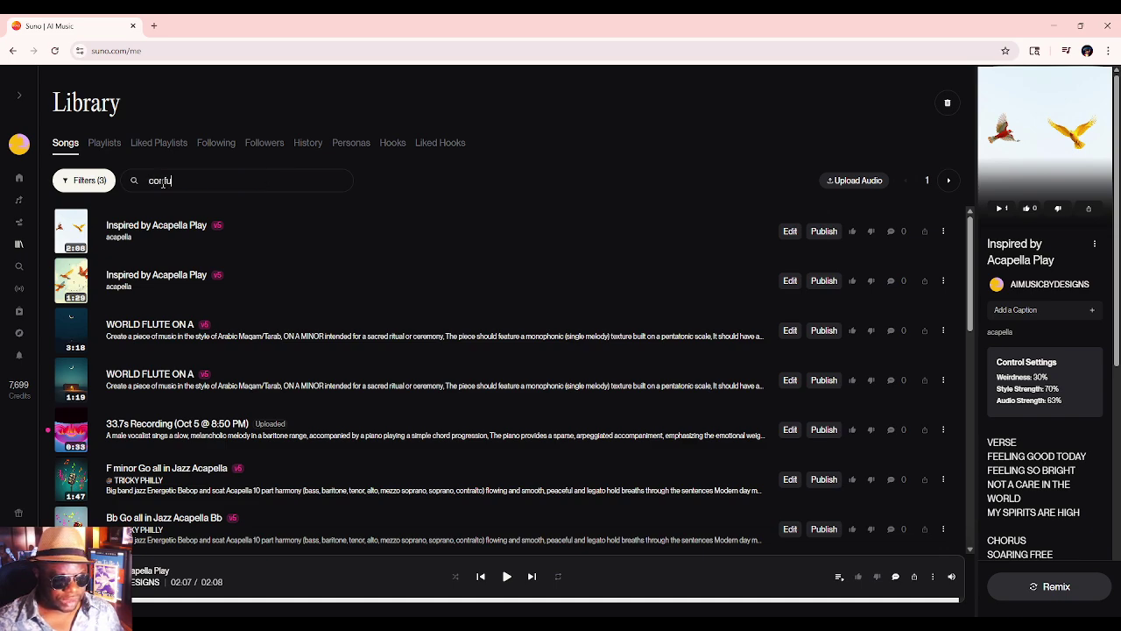
pyautogui.write('sion')
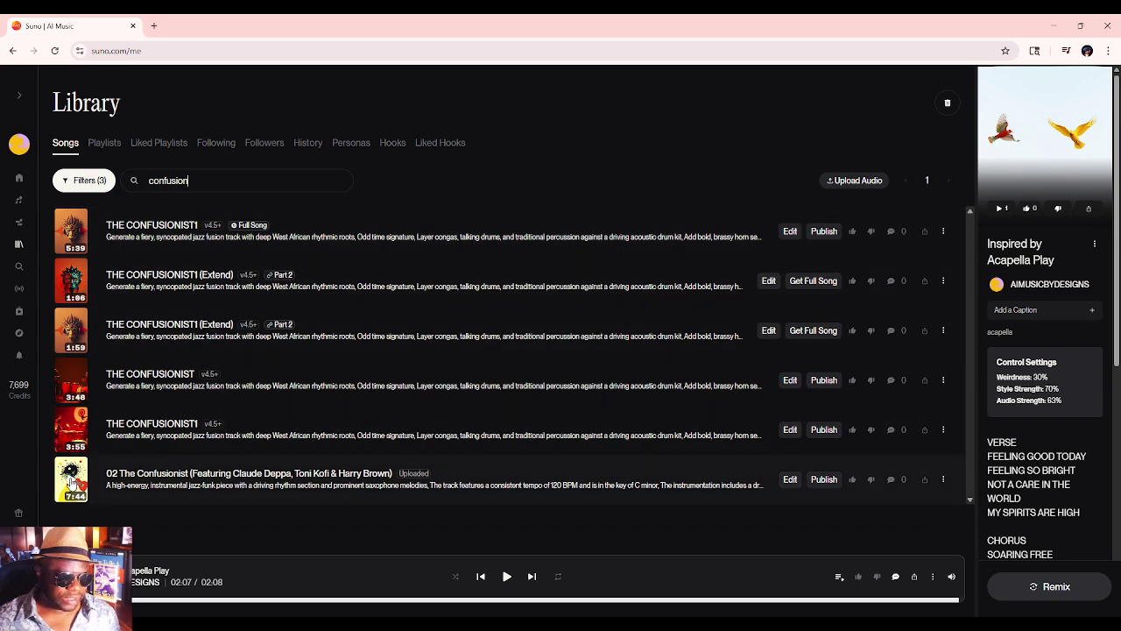
pyautogui.click(73, 481)
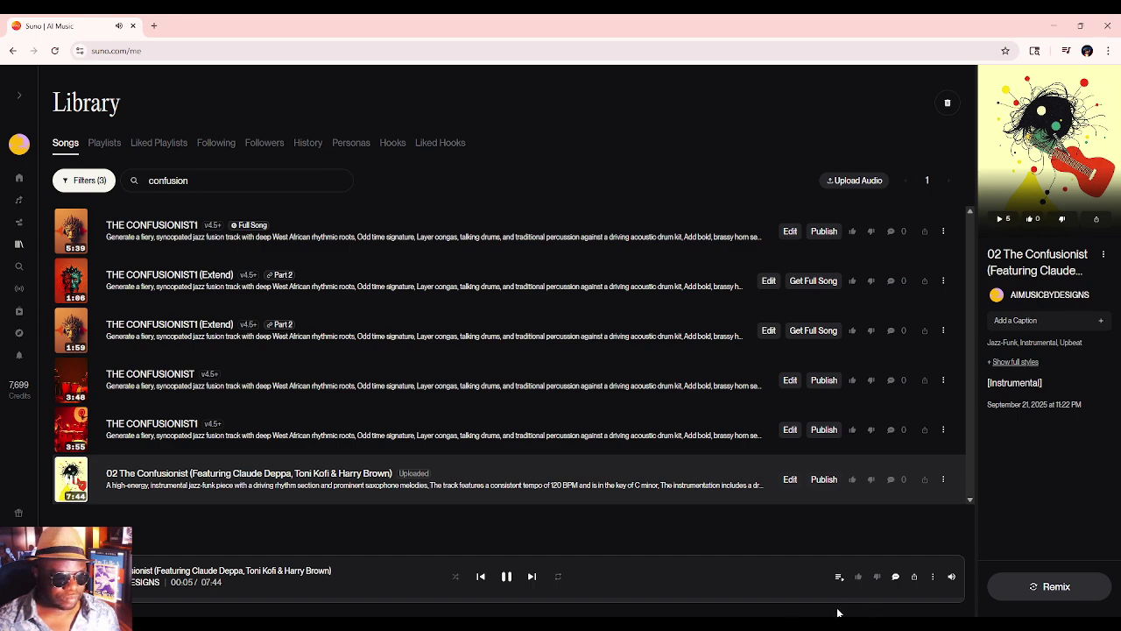
pyautogui.click(69, 477)
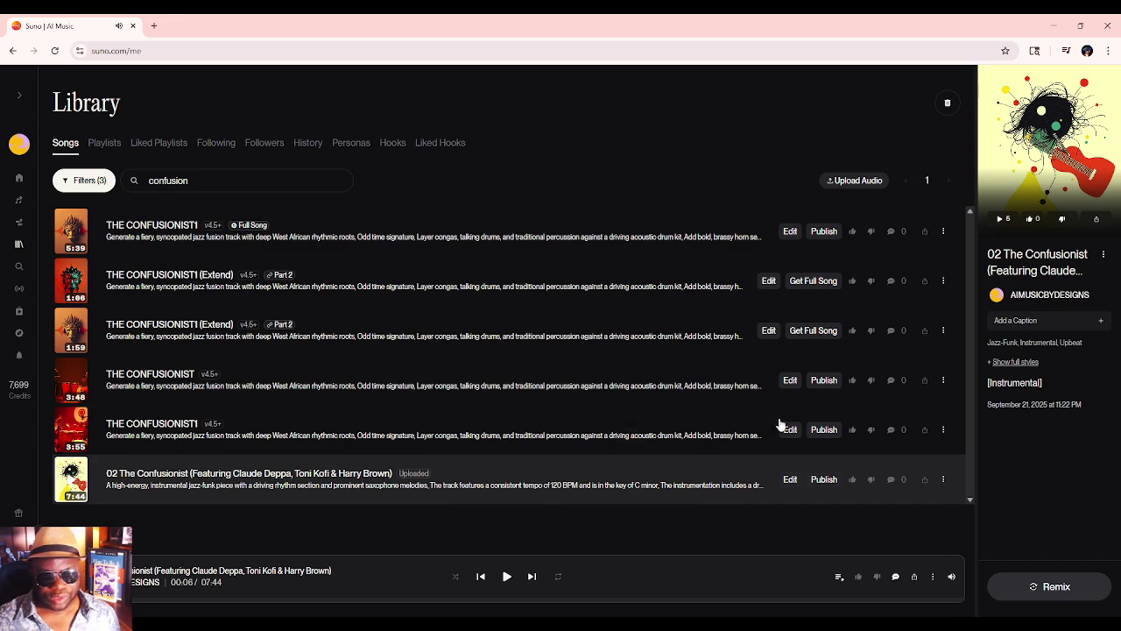
# - Create a playlist named HUMAN PROMPTED MUSIC and add the uploaded track 02 The Confusionist to it
pyautogui.click(944, 479)
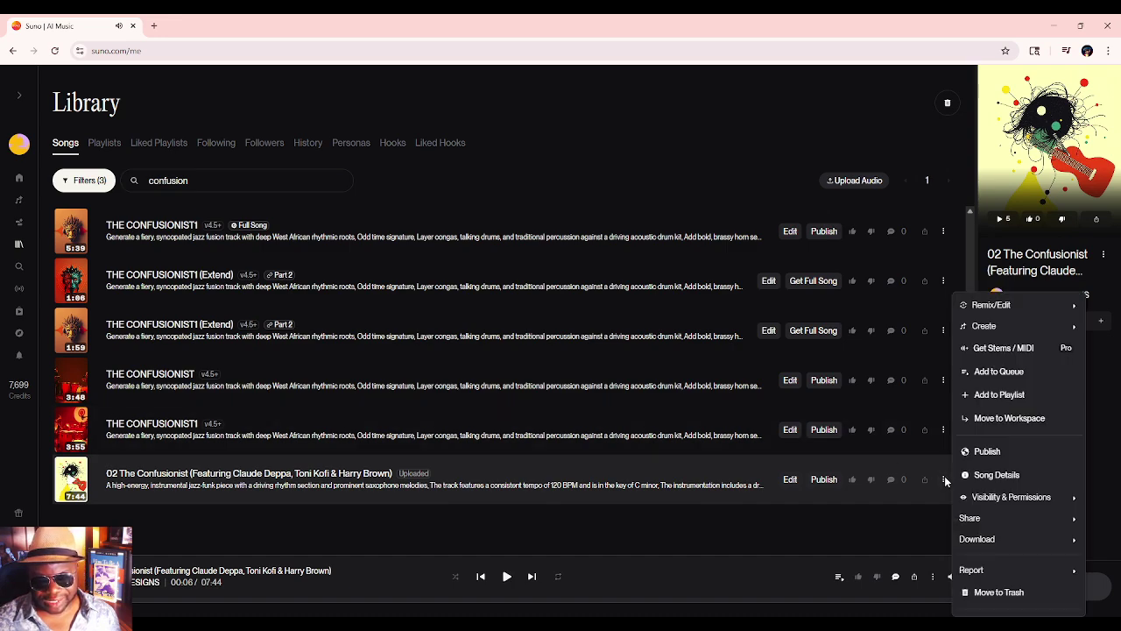
pyautogui.click(998, 395)
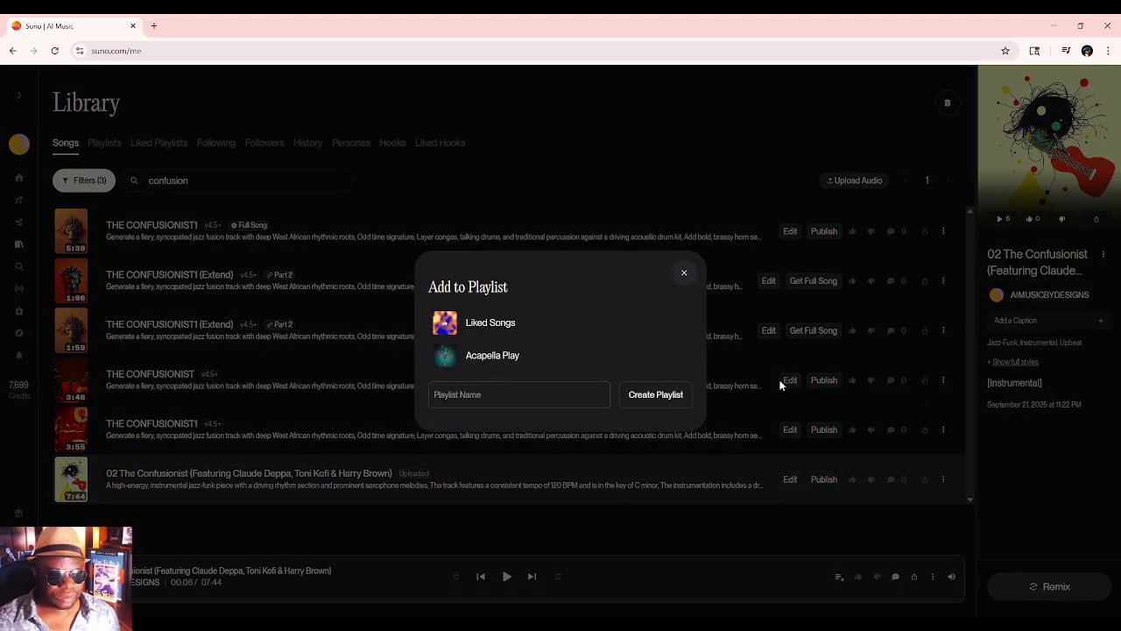
pyautogui.click(561, 386)
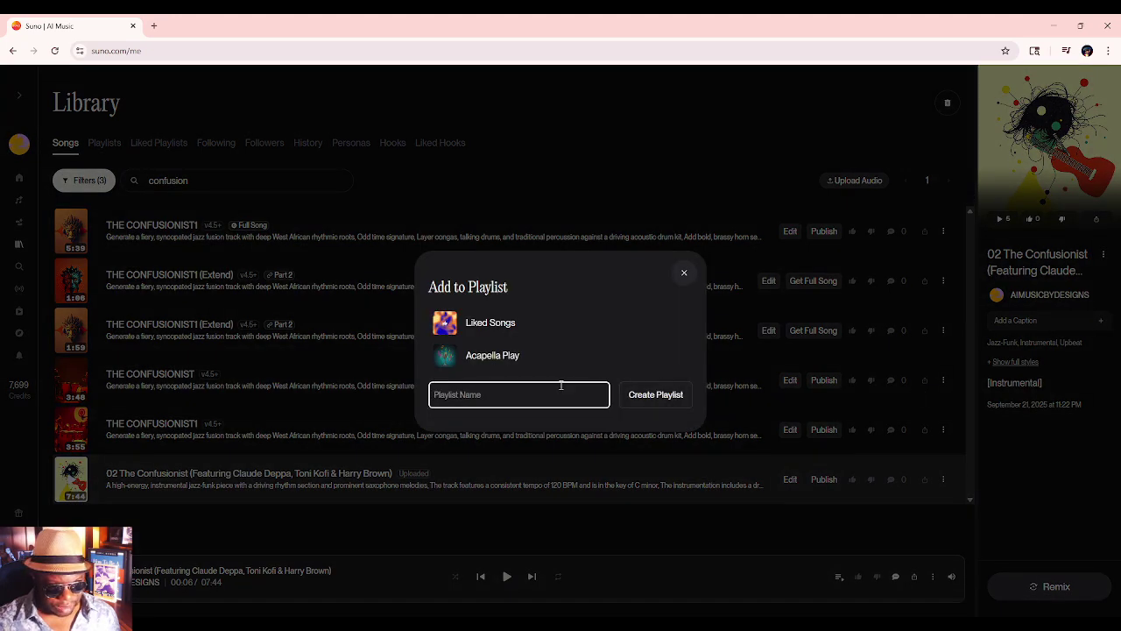
pyautogui.write('HUM')
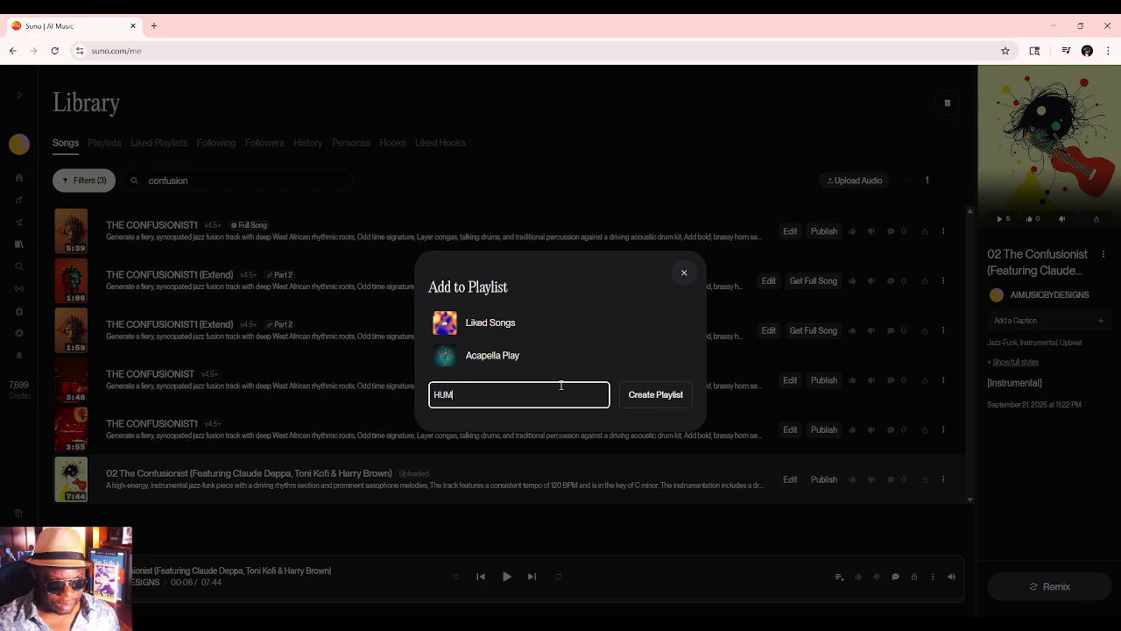
pyautogui.write('AN PROMPTED M')
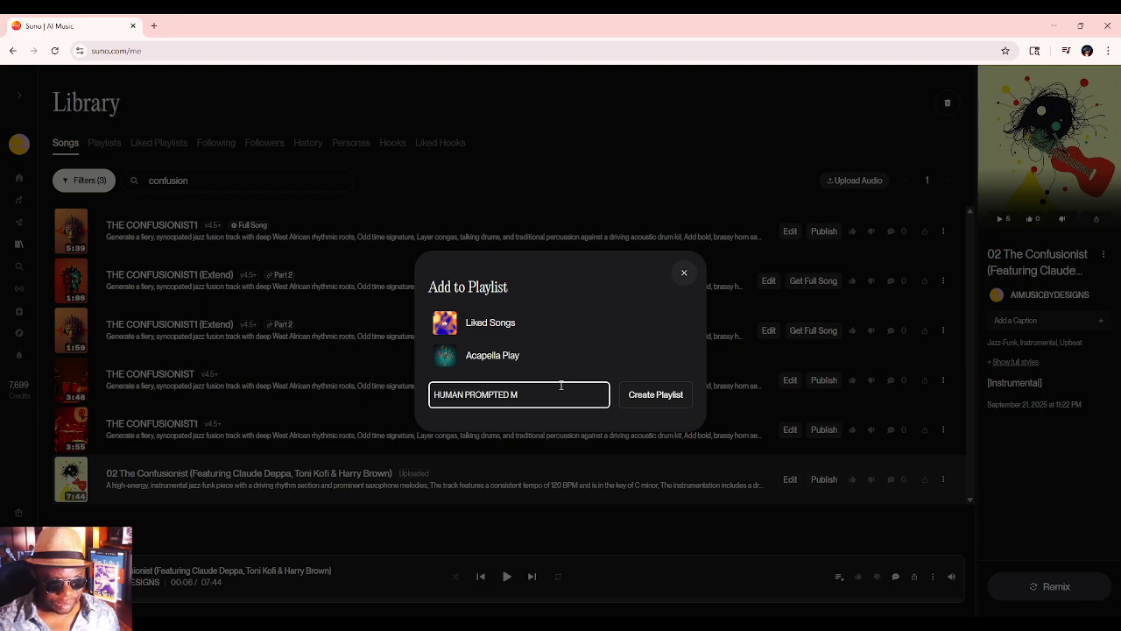
pyautogui.write('USIC')
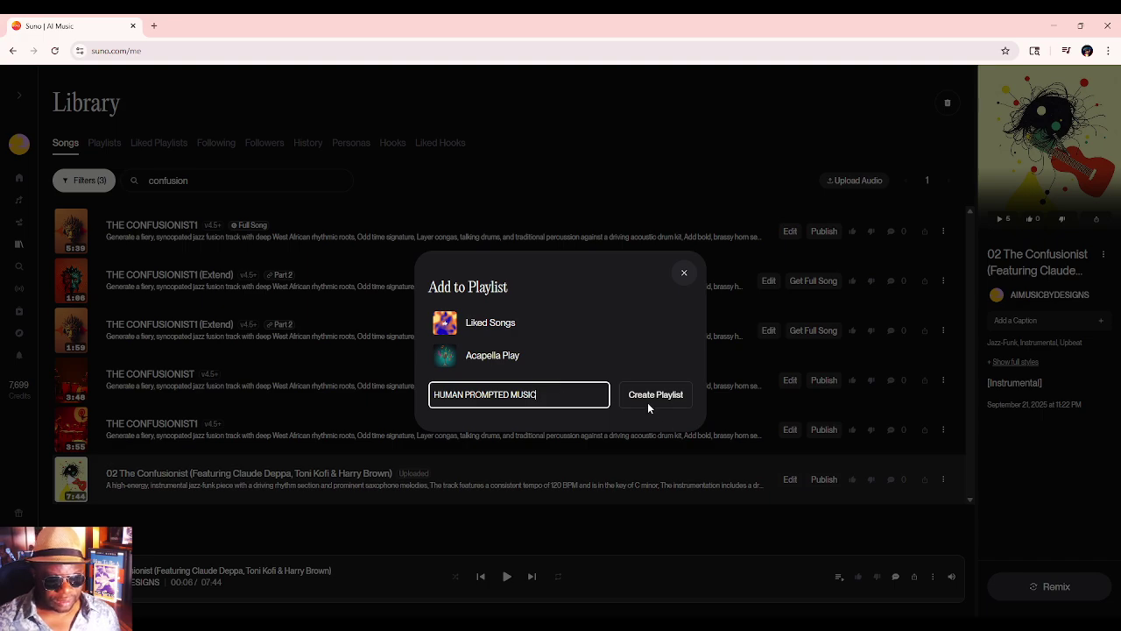
pyautogui.click(655, 396)
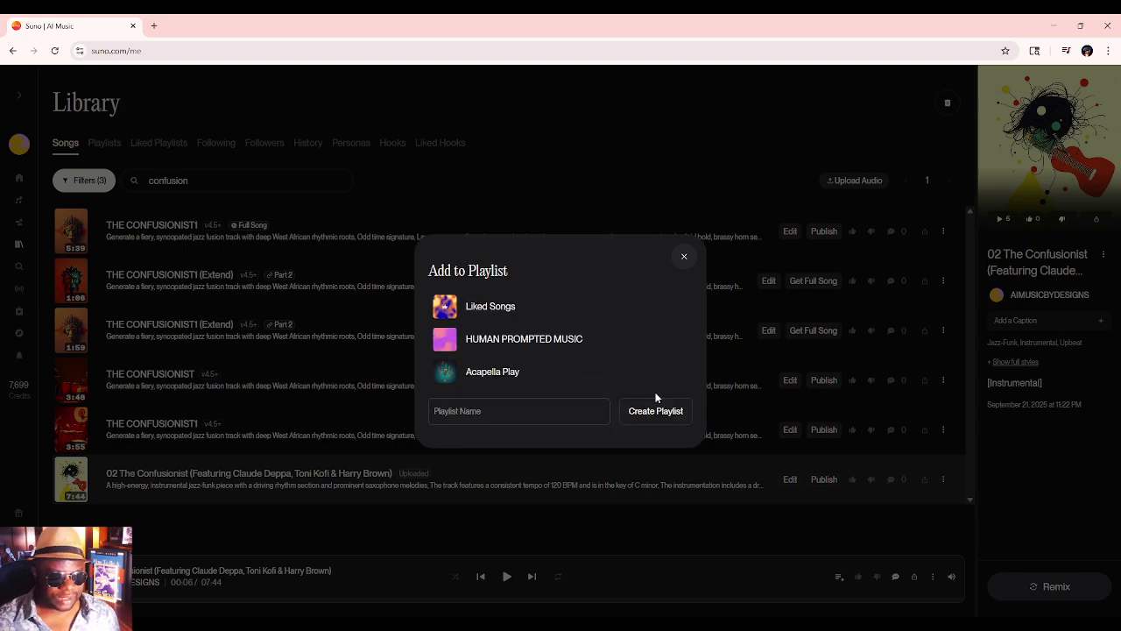
pyautogui.click(565, 339)
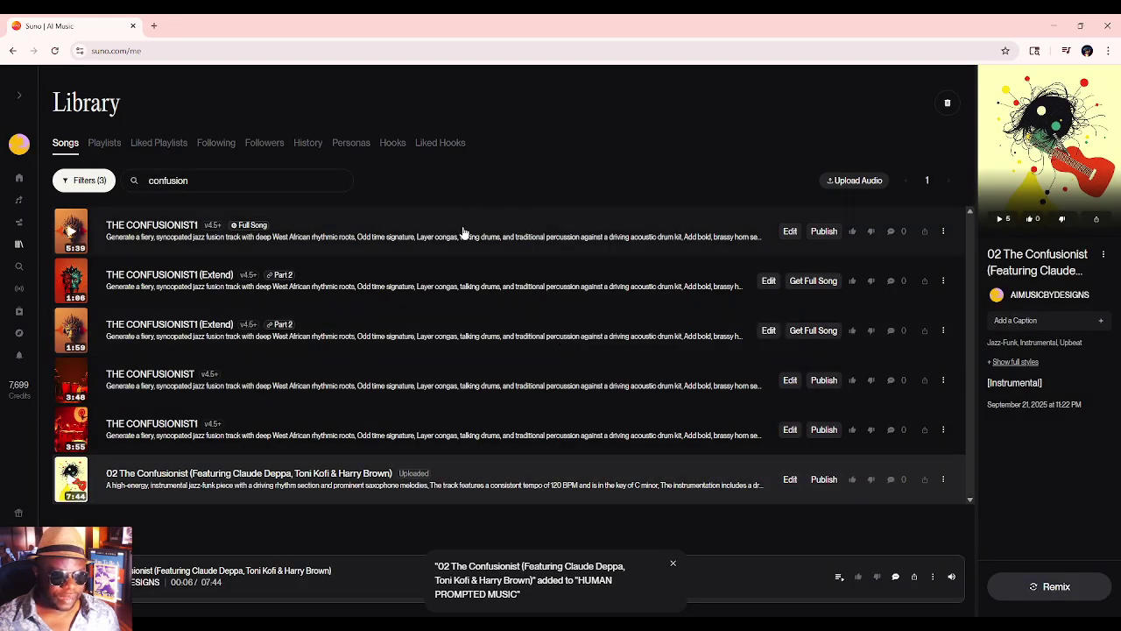
# - Check the library's playlists and set the HUMAN PROMPTED MUSIC playlist as the inspiration for a new custom song
pyautogui.click(105, 143)
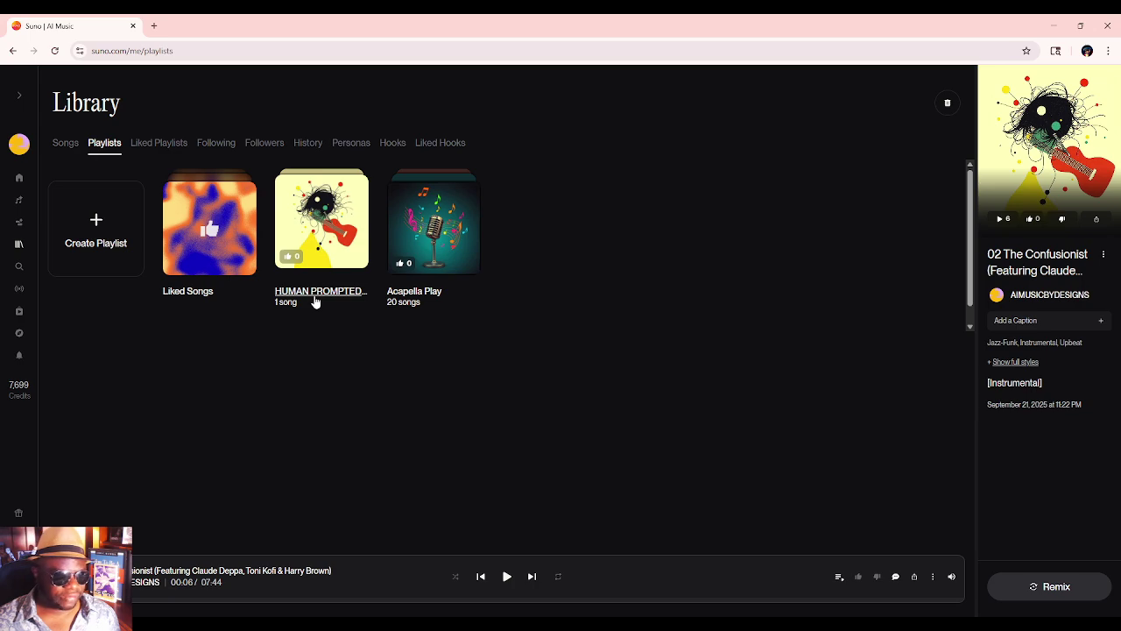
pyautogui.click(22, 202)
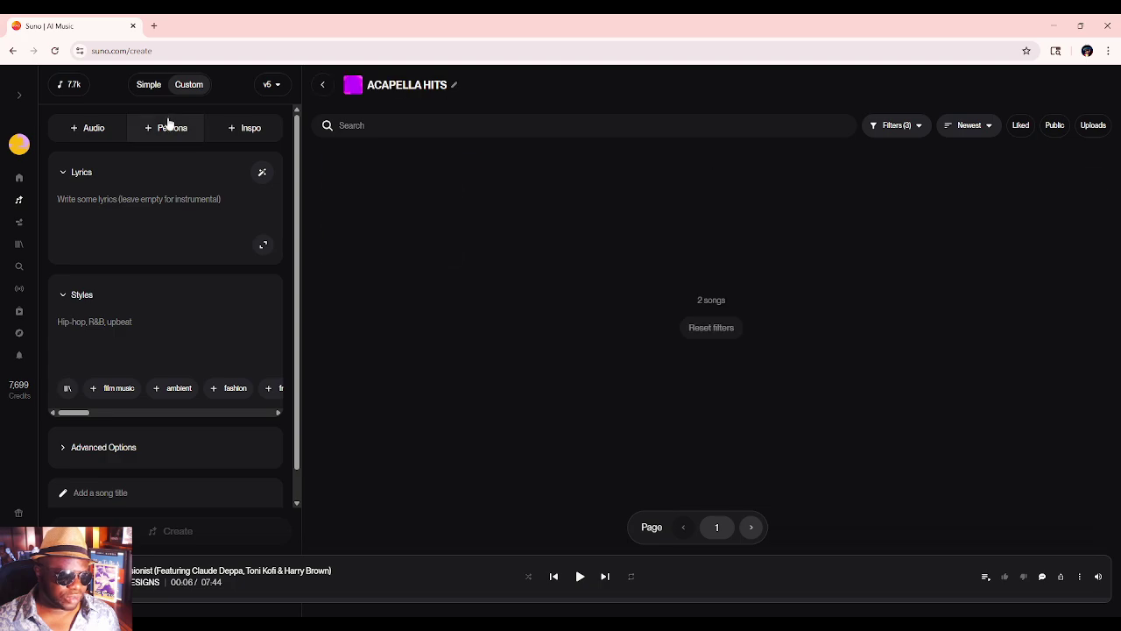
pyautogui.click(249, 131)
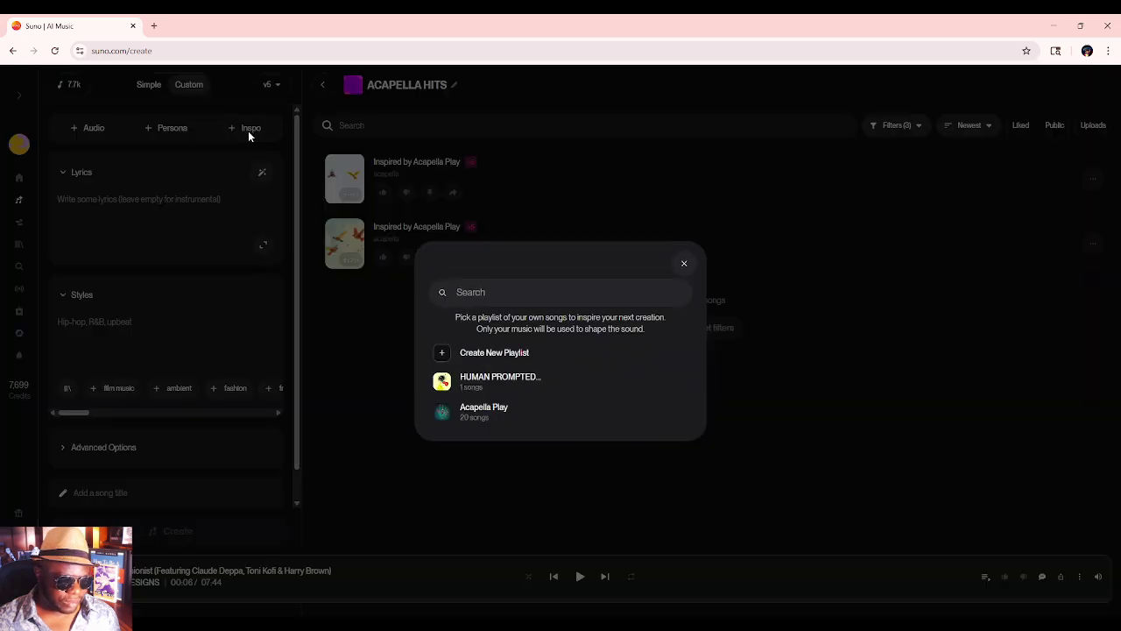
pyautogui.click(524, 382)
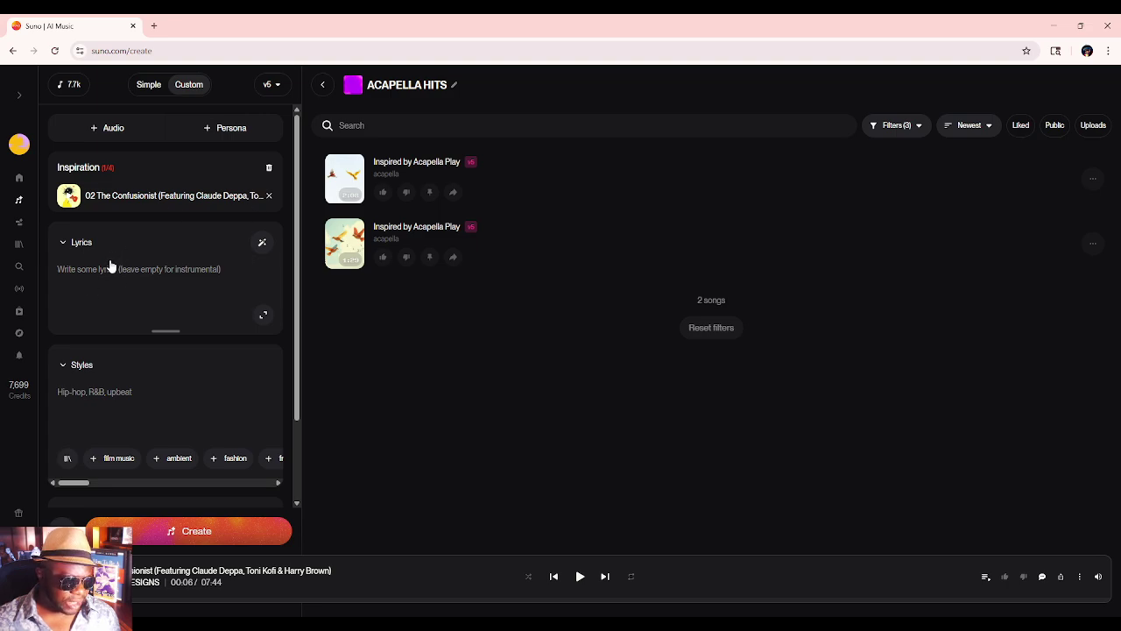
# - Enter the song styles "A BOISTEROUS AFRO-JAZZ THEMED TRACK", "BIG BAND" and "TRUMPETS, SAX, TROMBONE, DRUMS, KEYS" on separate lines
pyautogui.scroll(-1, 110, 266)
pyautogui.click(96, 288)
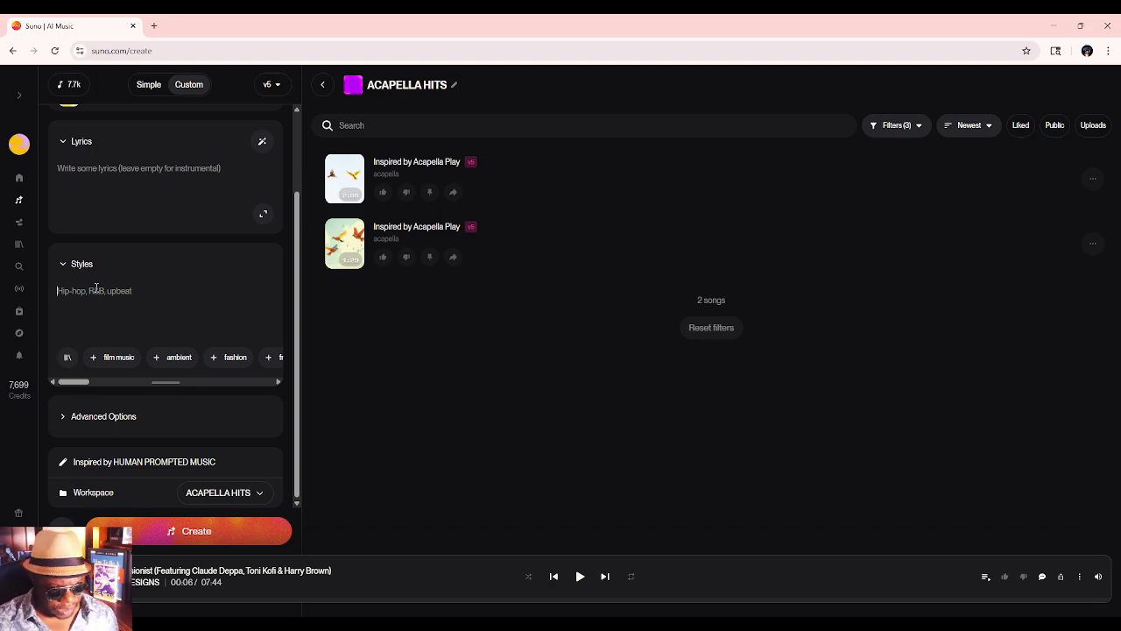
pyautogui.write('a BOISTER')
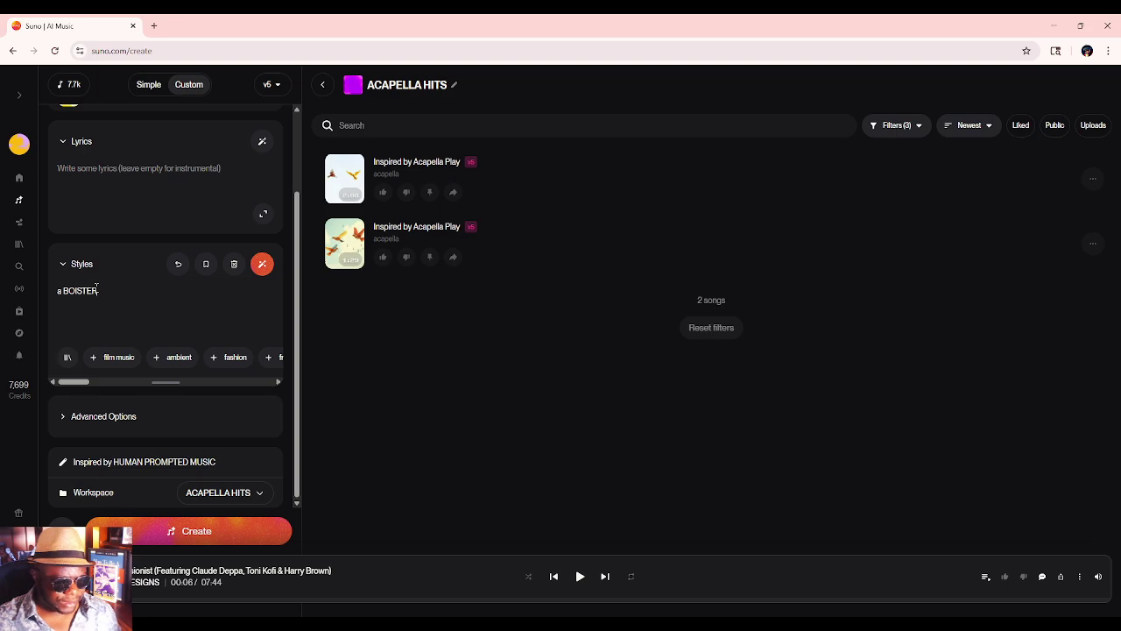
pyautogui.hotkey('ctrl', 'a')
pyautogui.write('A BOISTEROUS AFRO-JAZZ THEMED TRACK BIG BAND TRUMPETS, SAX, TROMBONE,')
pyautogui.write('DRI')
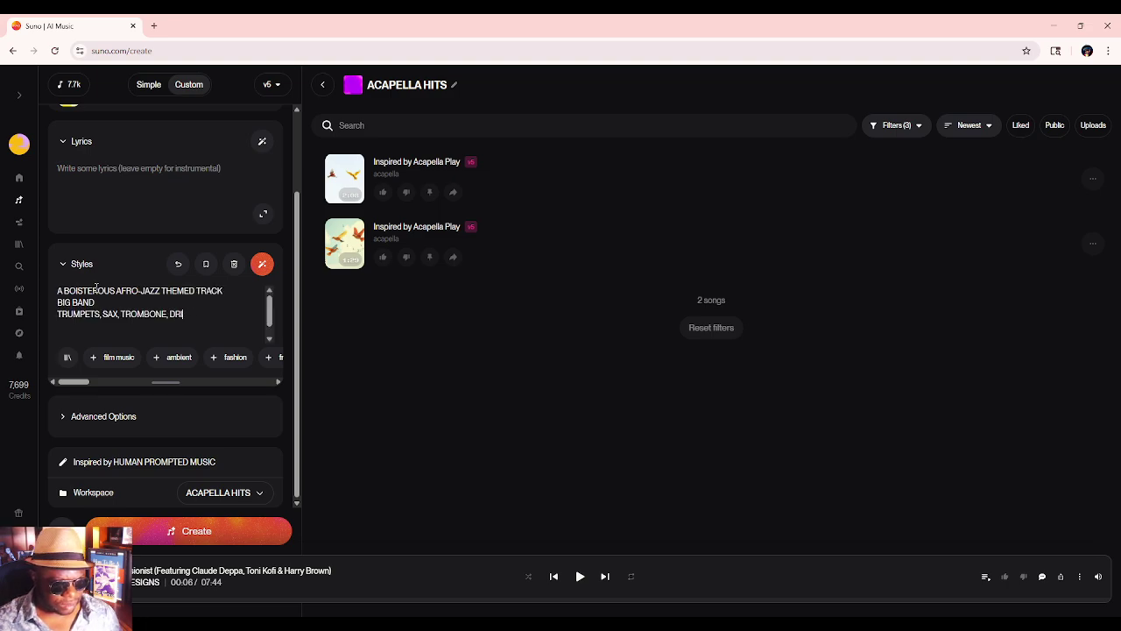
pyautogui.write('UMS, KETS')
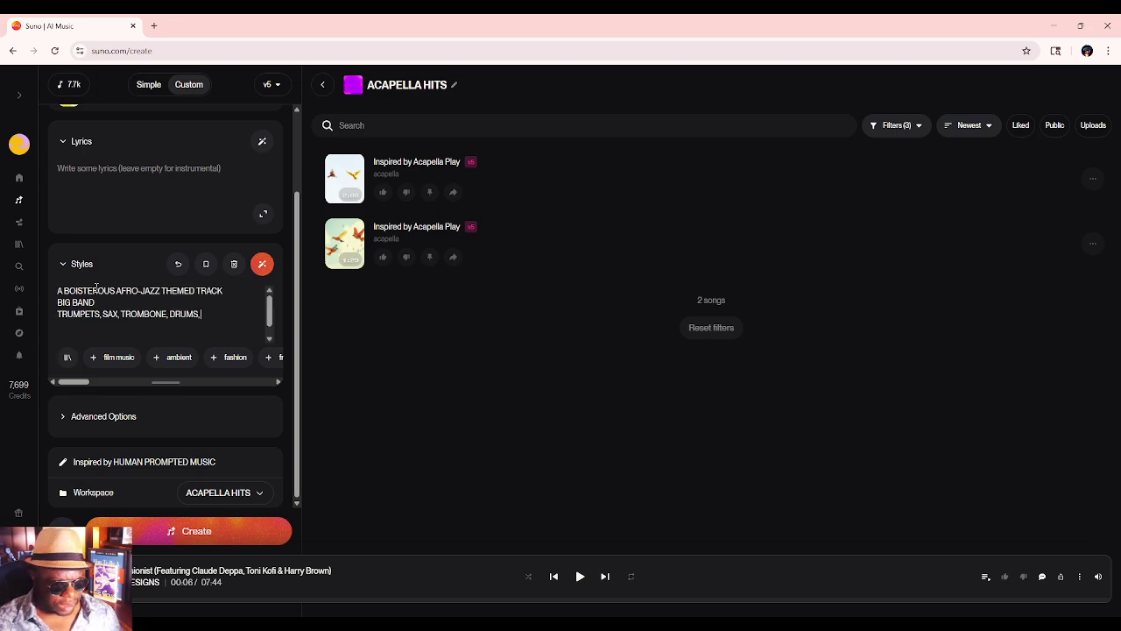
pyautogui.press('BackSpace')
pyautogui.press('BackSpace')
pyautogui.write('YS')
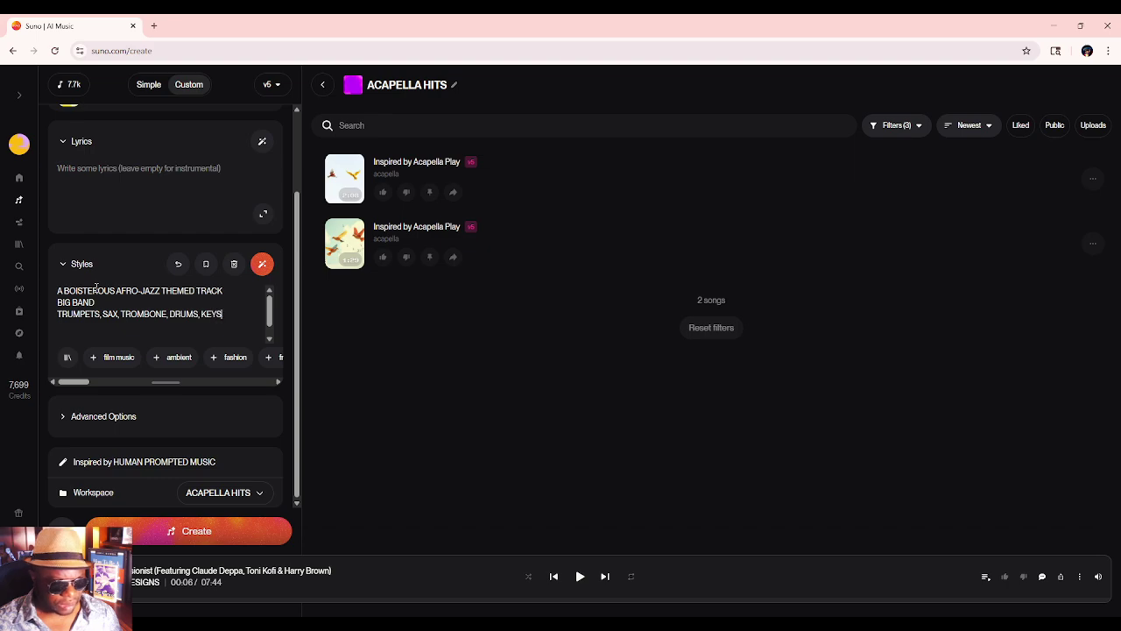
# - Add a further line "ODD TIMING, SYNCOPATED" to the style description
pyautogui.press('Return')
pyautogui.write('OFF')
pyautogui.press('BackSpace')
pyautogui.press('BackSpace')
pyautogui.write('DD')
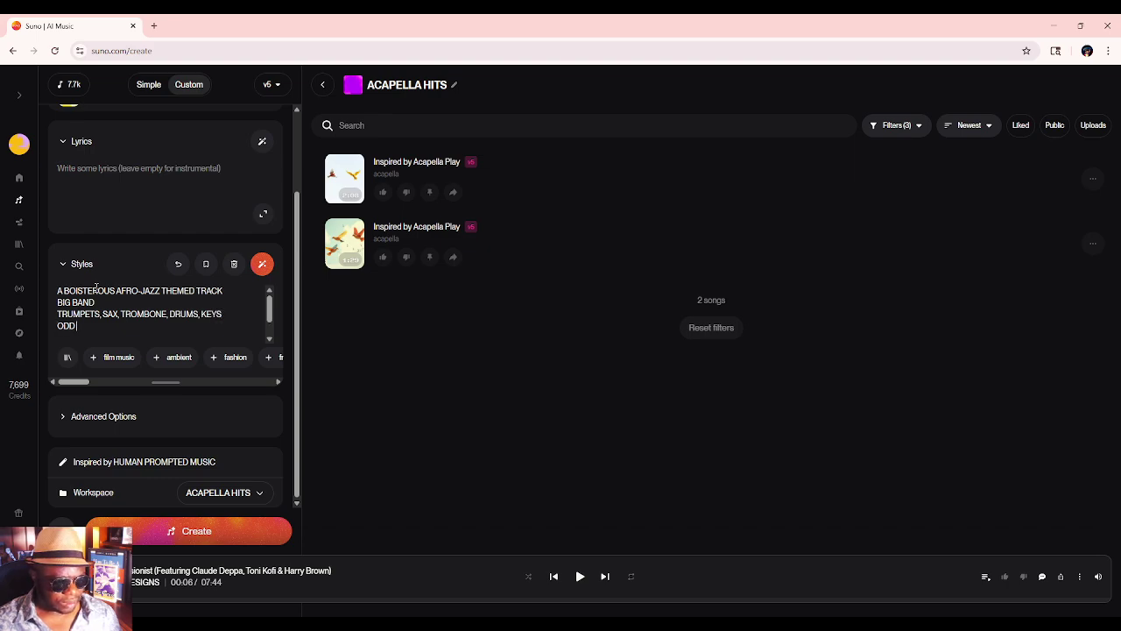
pyautogui.write(' TIMING, ')
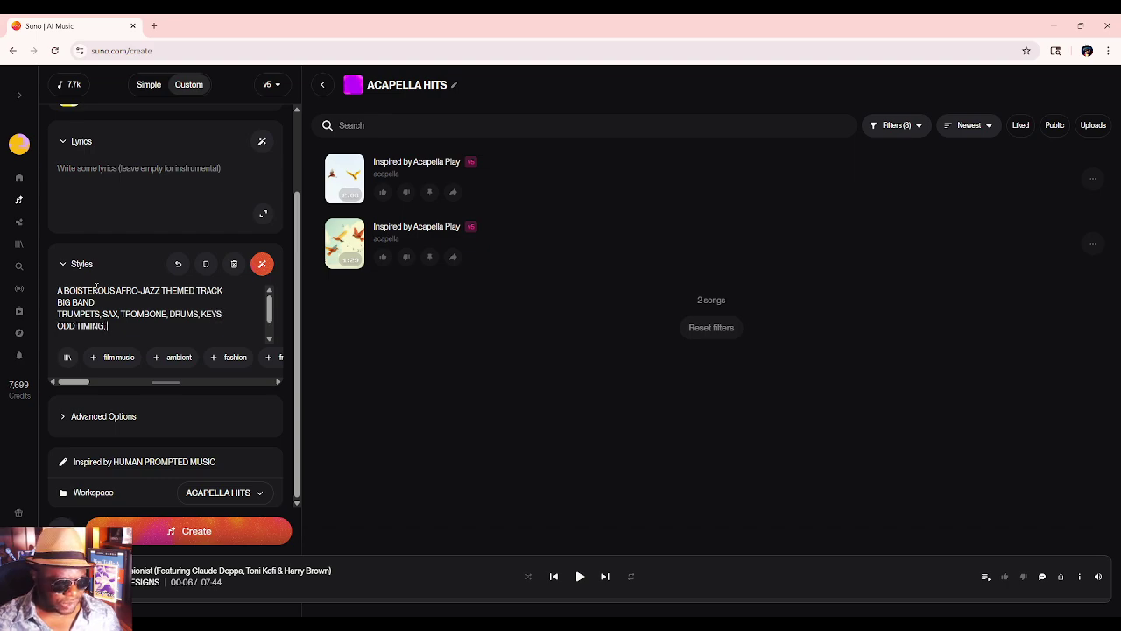
pyautogui.write('SYNCOPATED')
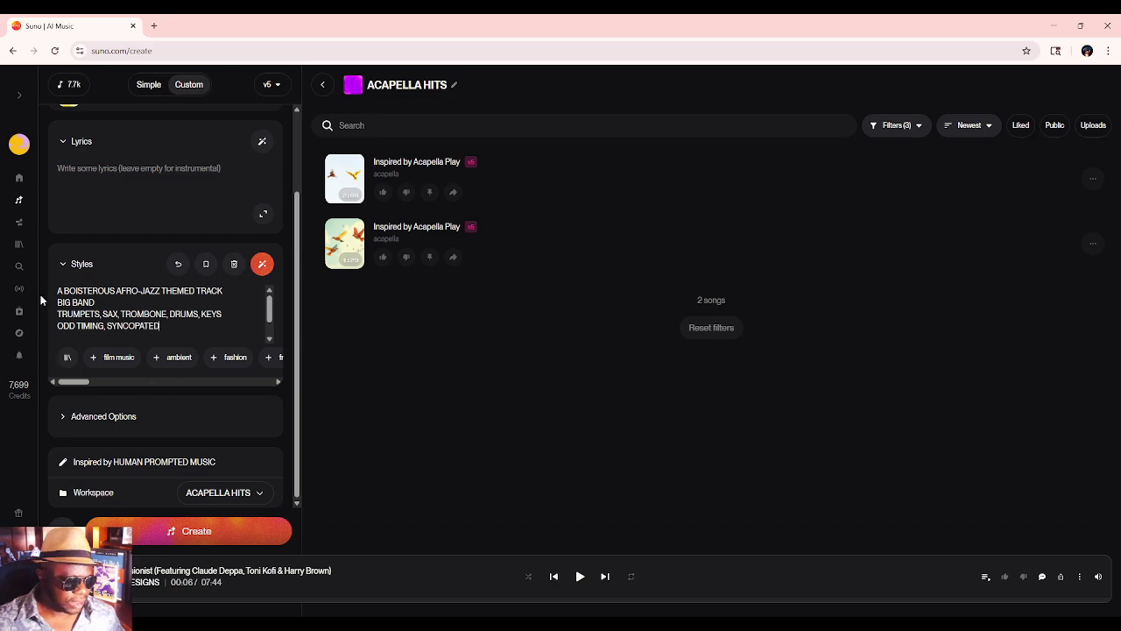
# - In the advanced song options, set the audio influence to 81% and the style influence to 70%
pyautogui.scroll(-1, 166, 311)
pyautogui.click(102, 412)
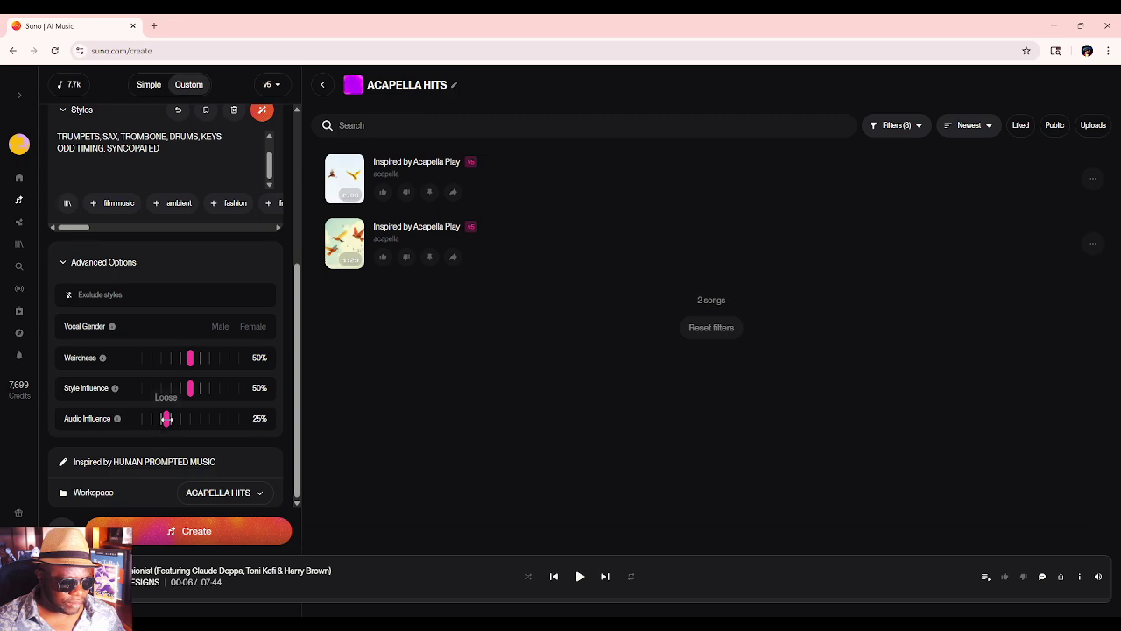
pyautogui.moveTo(165, 419); pyautogui.dragTo(209, 388)
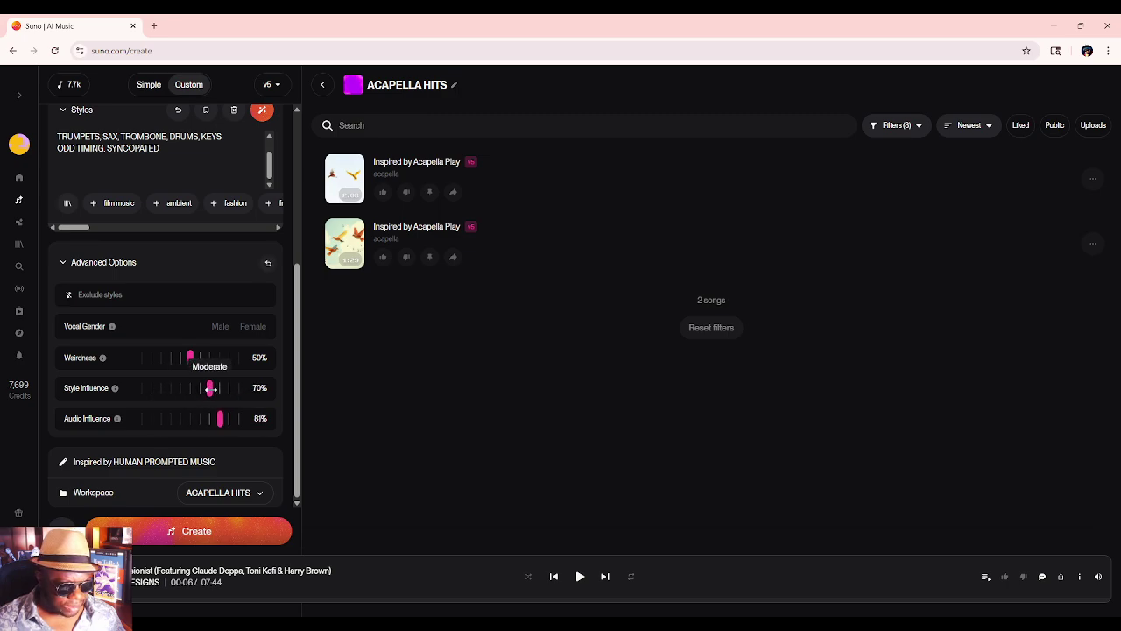
# - Replace the song title with CONFUSIONIST
pyautogui.tripleClick(119, 459)
pyautogui.write('CONFUSION')
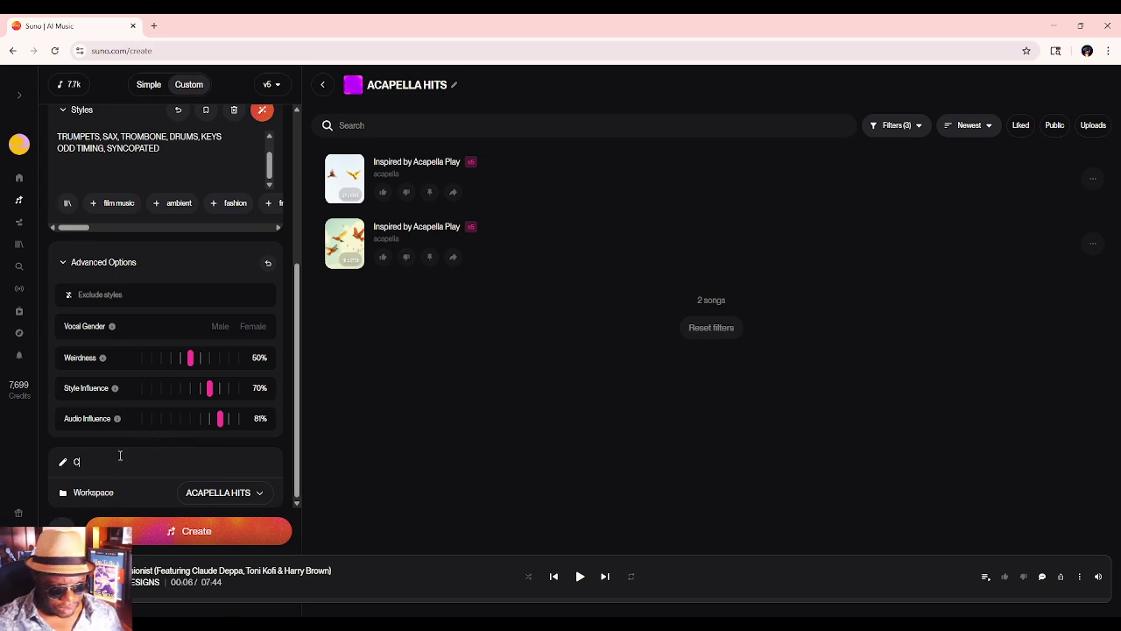
pyautogui.write('IST')
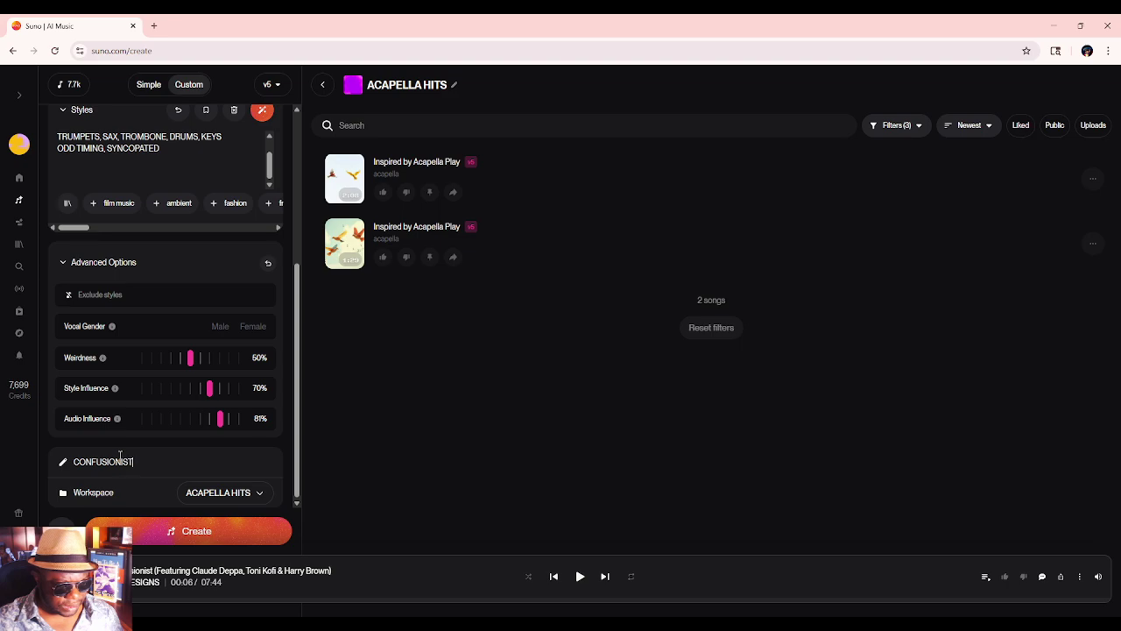
# - Append "-INSPIRED" to the CONFUSIONIST song title
pyautogui.write('-IN')
pyautogui.write('SPIRED')
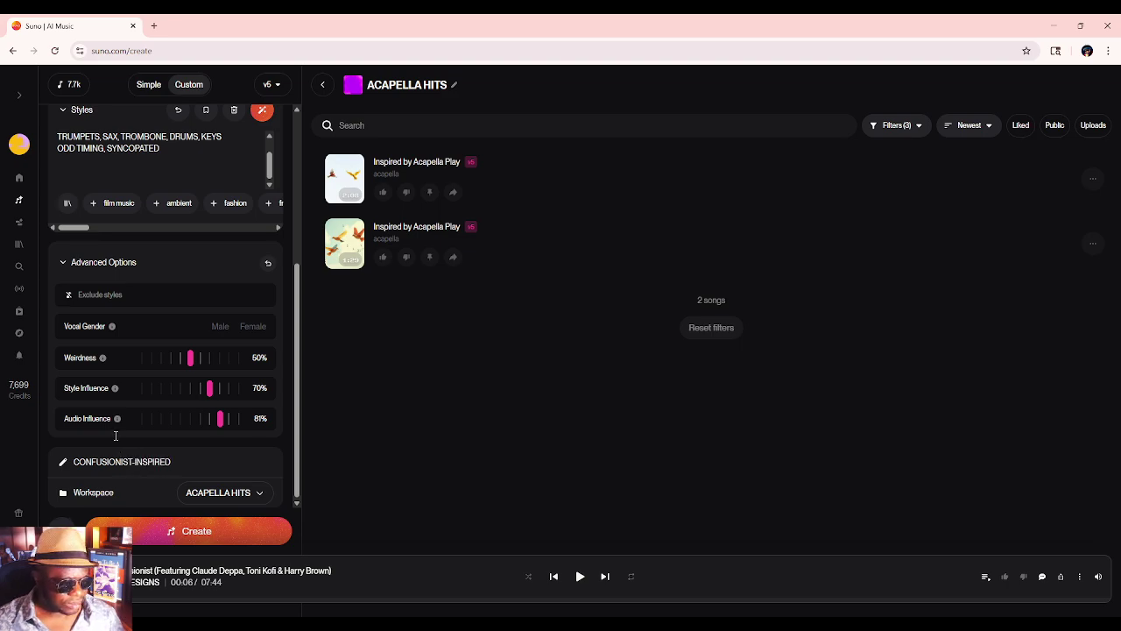
# - Collapse the empty lyrics section and review the song's inspiration, styles and advanced options
pyautogui.scroll(3, 148, 352)
pyautogui.scroll(-3, 149, 352)
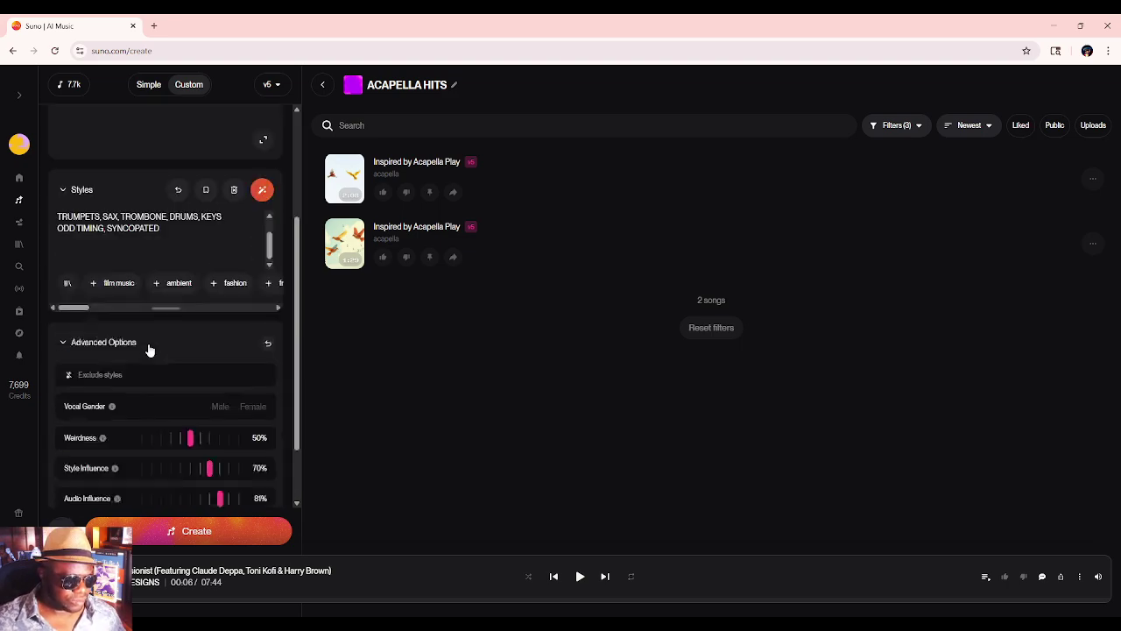
pyautogui.scroll(3, 188, 391)
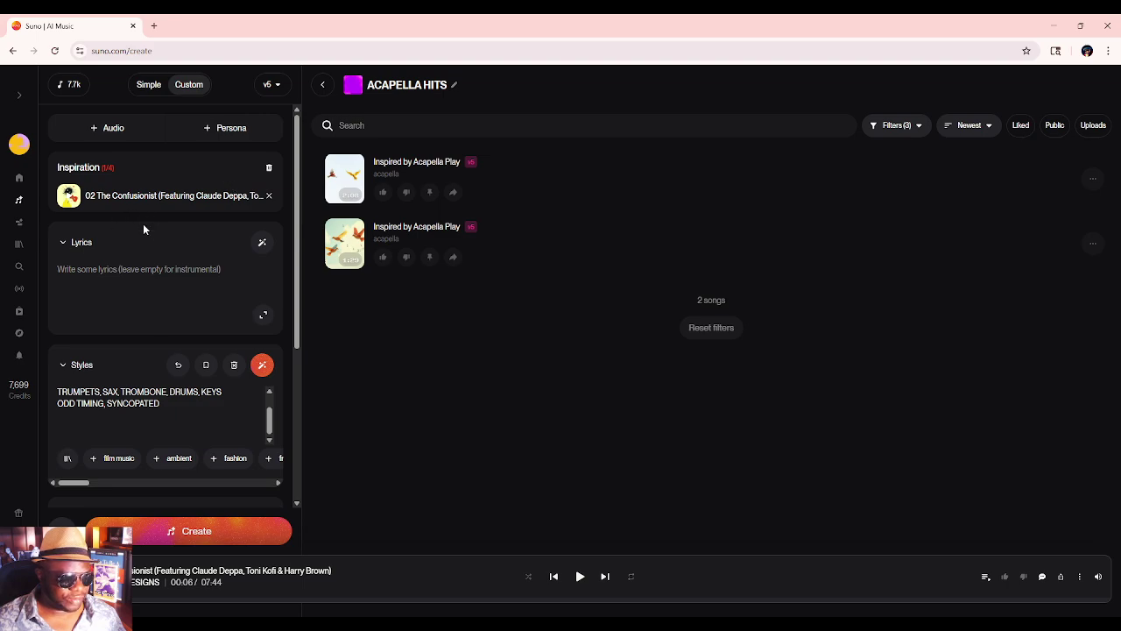
pyautogui.moveTo(296, 214)
pyautogui.mouseDown()
pyautogui.moveTo(295, 236)
pyautogui.moveTo(290, 200)
pyautogui.mouseUp()
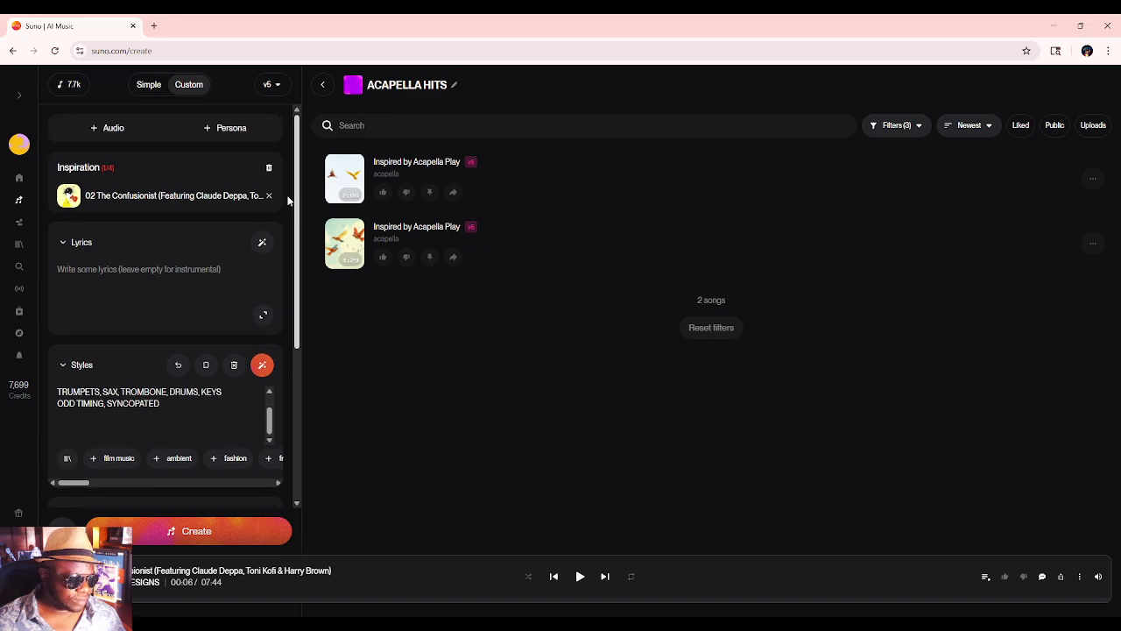
pyautogui.click(67, 245)
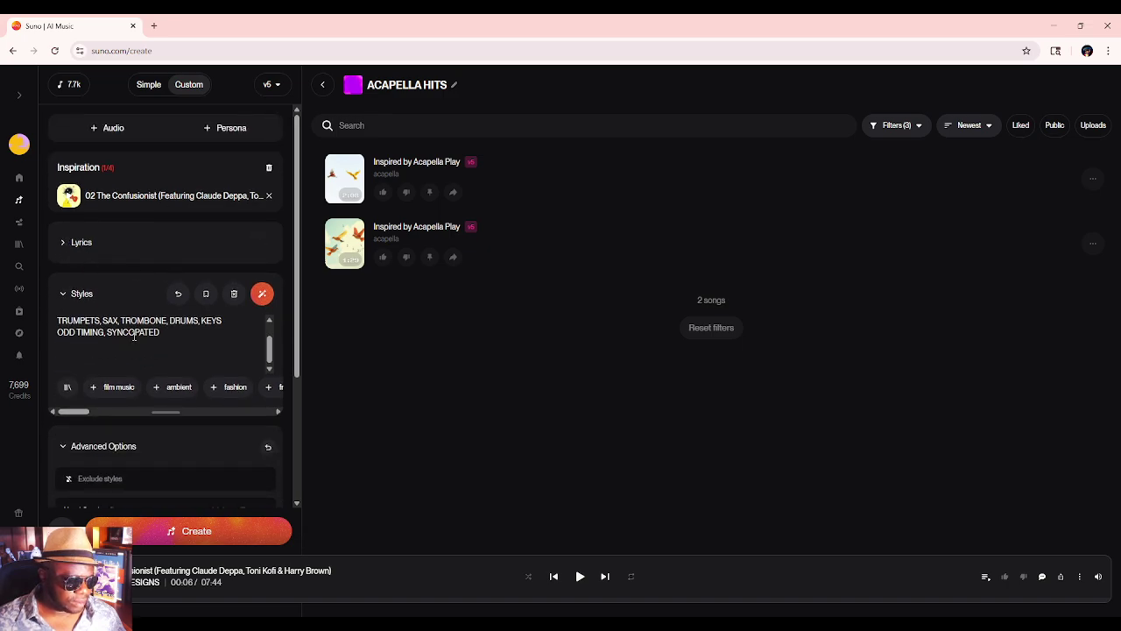
pyautogui.scroll(-3, 162, 375)
pyautogui.scroll(4, 166, 380)
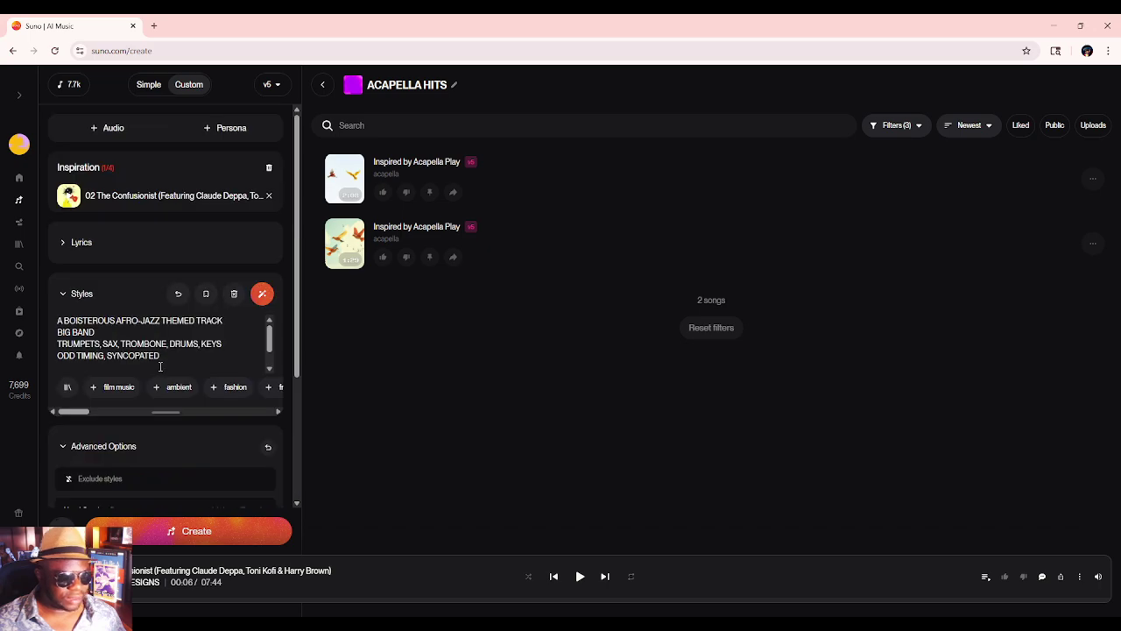
pyautogui.scroll(-2, 160, 366)
pyautogui.scroll(-3, 198, 415)
pyautogui.scroll(3, 247, 477)
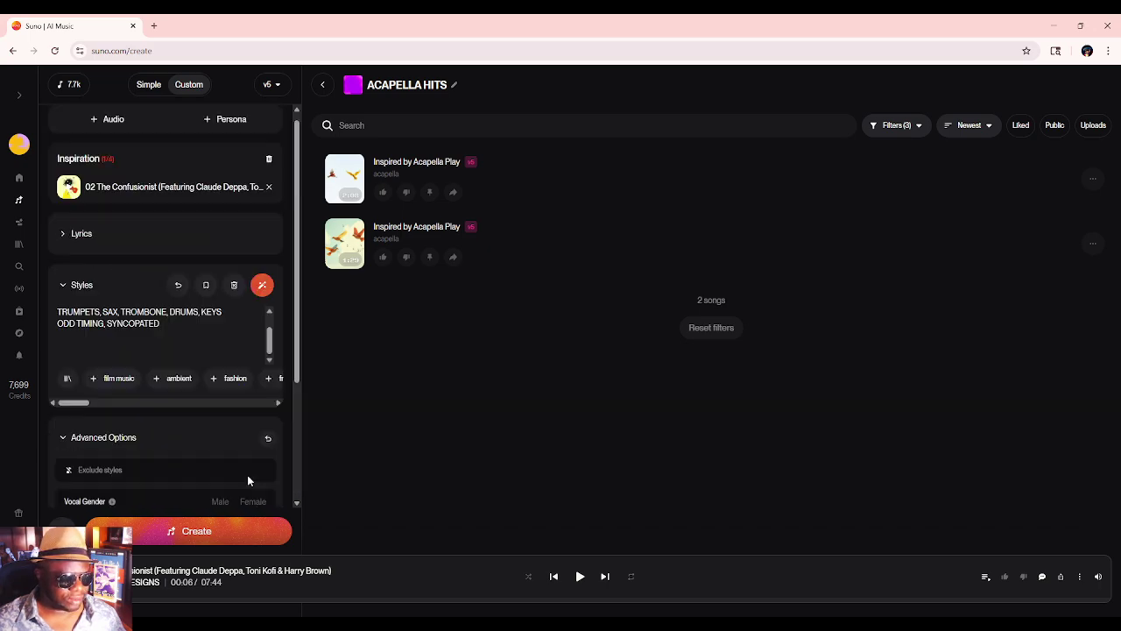
pyautogui.scroll(1, 247, 475)
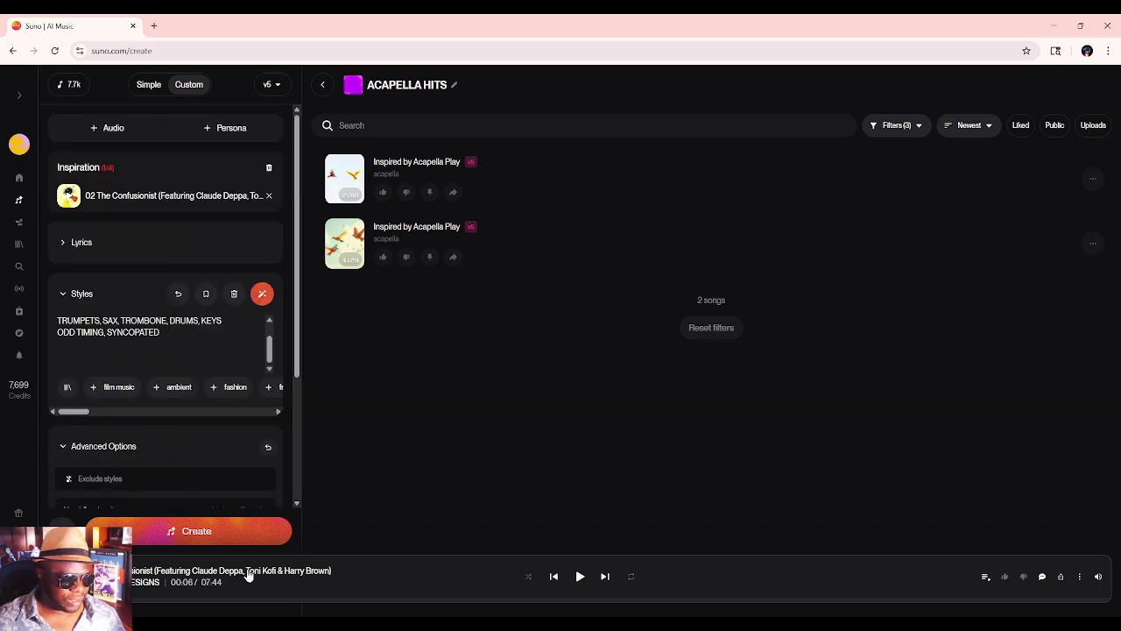
# - Add a blank line followed by "MOVING FROM CALM TO CHAOTIC" at the end of the style description
pyautogui.click(180, 335)
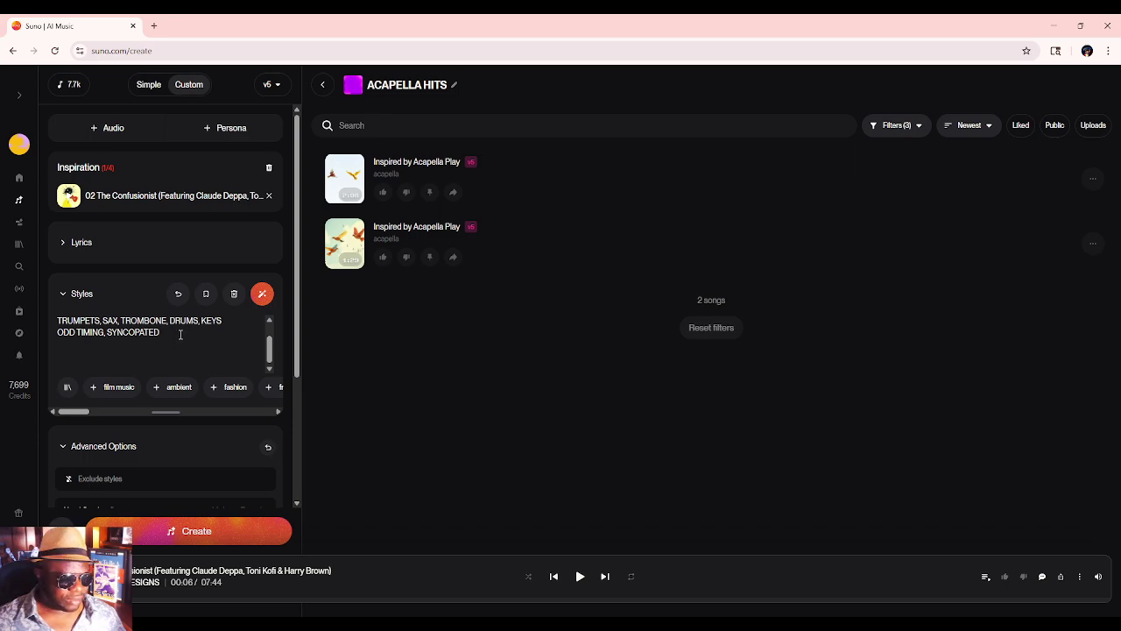
pyautogui.press('Return')
pyautogui.press('Return')
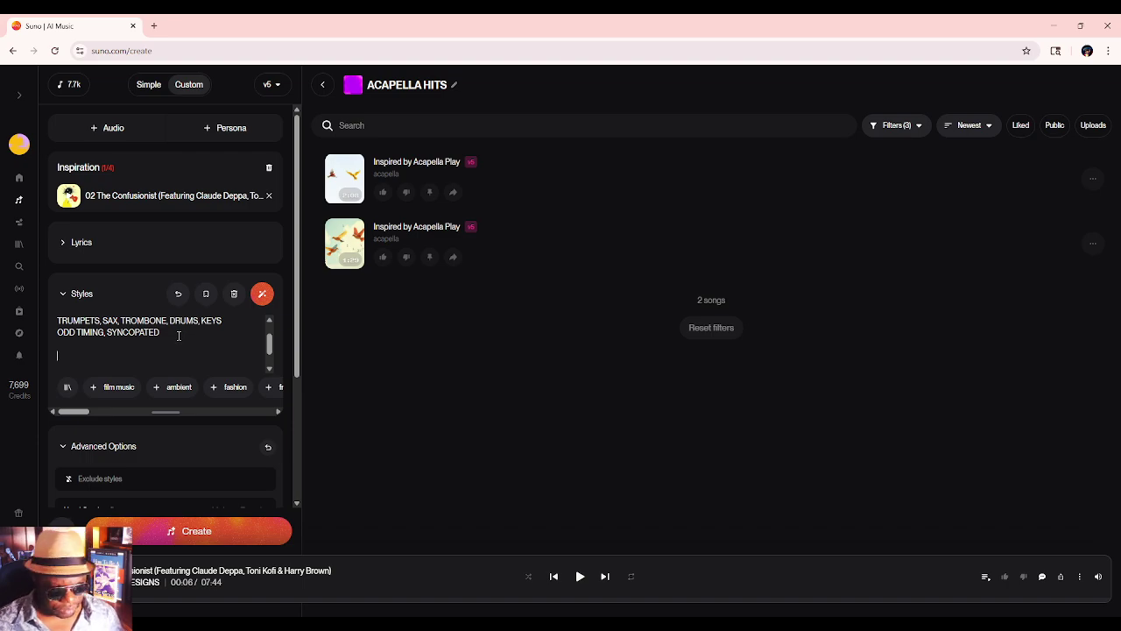
pyautogui.write('MOVING')
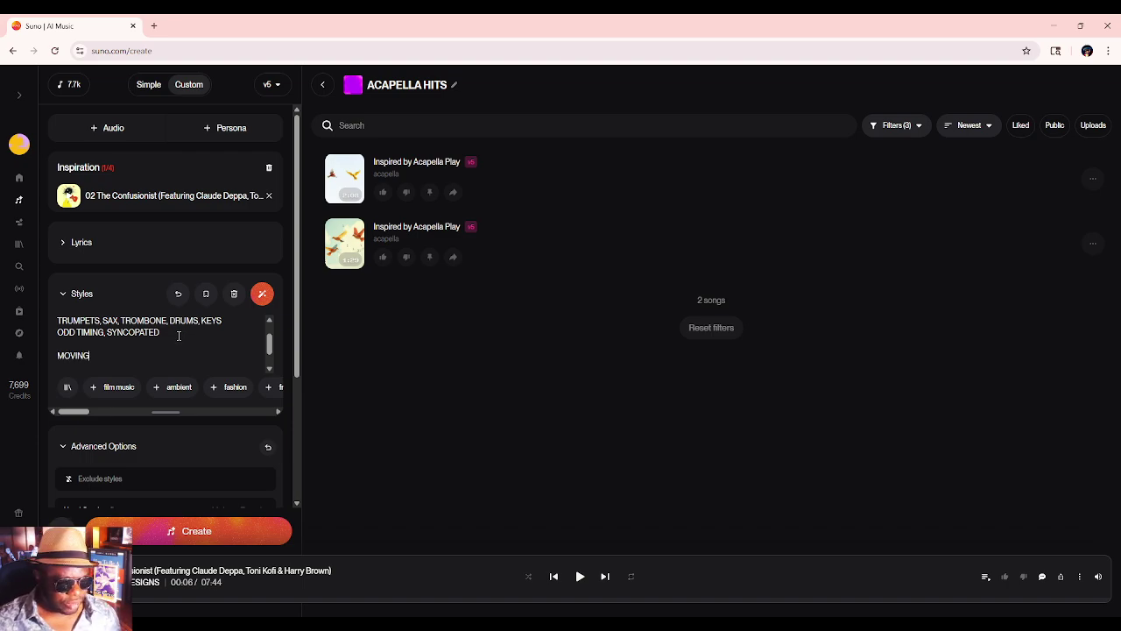
pyautogui.write(' FROM CALM TO')
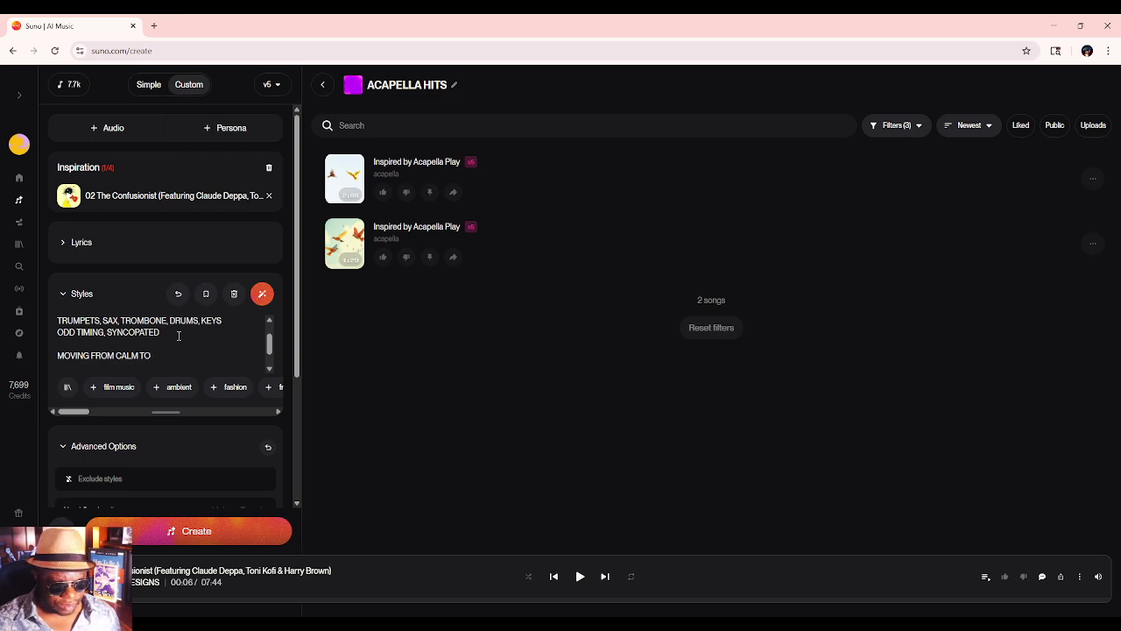
pyautogui.write(' CHO')
pyautogui.press('BackSpace')
pyautogui.write('AOS')
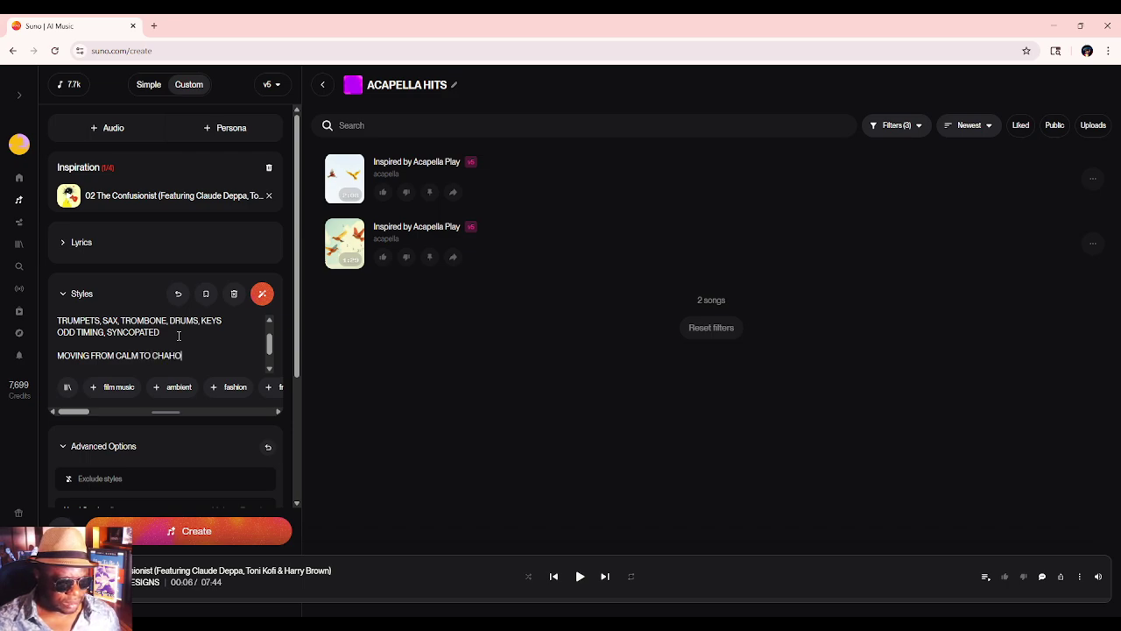
pyautogui.press('BackSpace')
pyautogui.press('BackSpace')
pyautogui.write('OTIC')
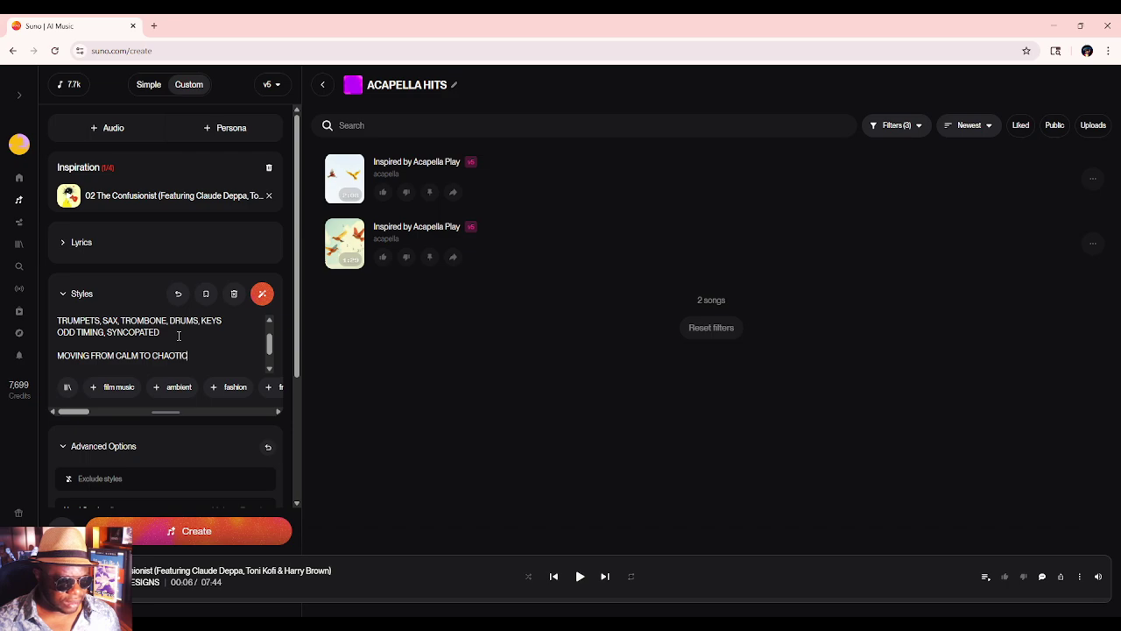
# - Add "AVANT GARDE" as a new last line of the style description
pyautogui.press('Return')
pyautogui.write('AVAN')
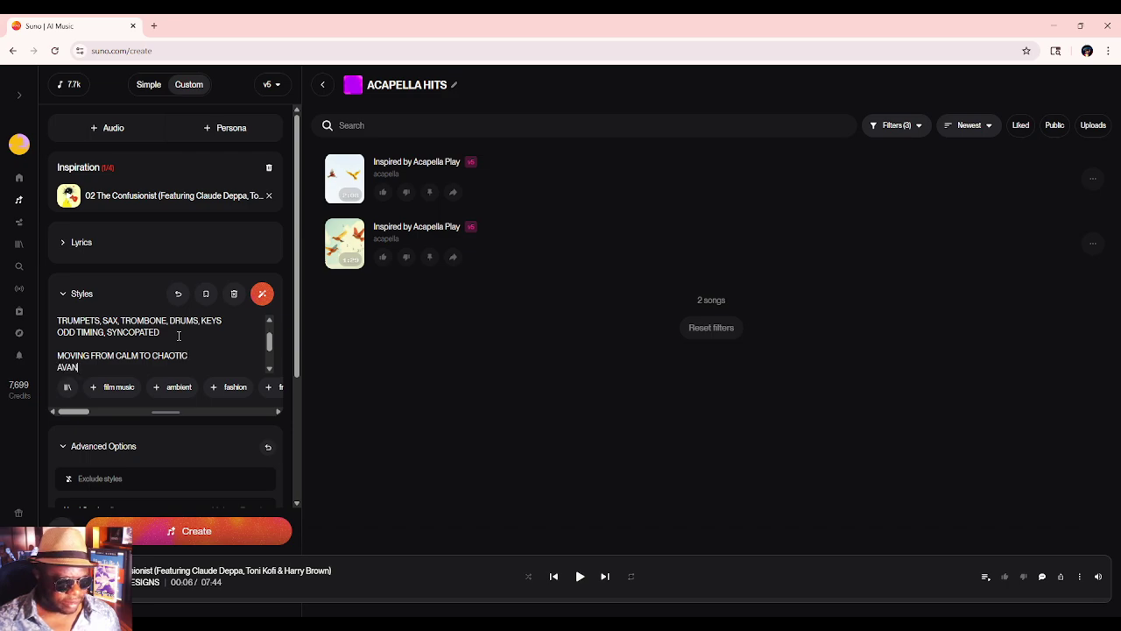
pyautogui.write('T GARDE')
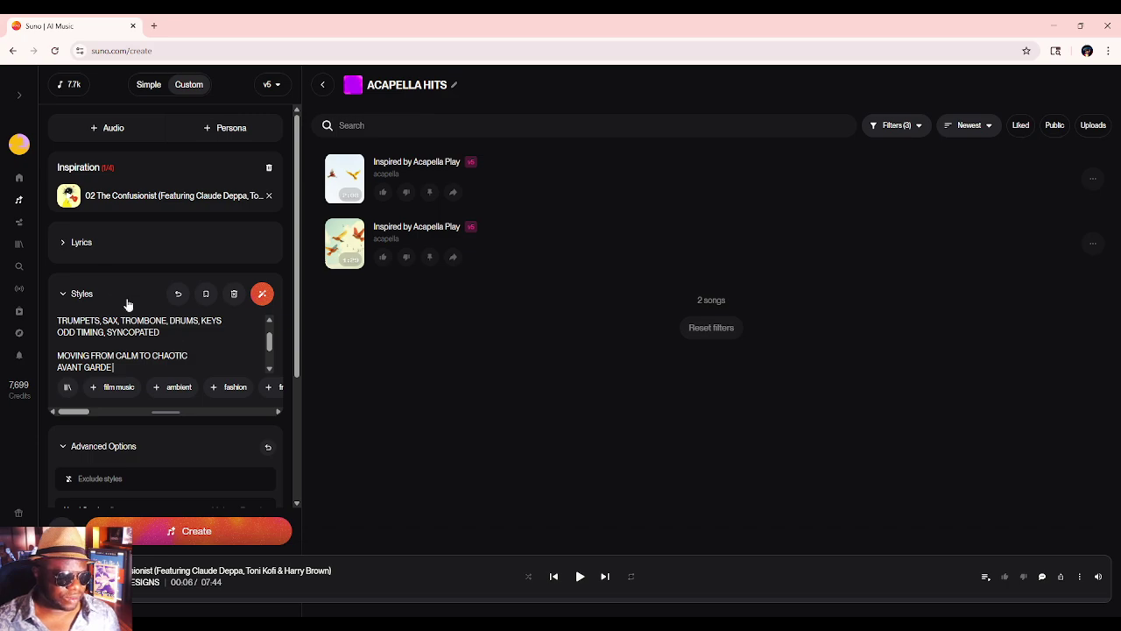
# - Listen to part of the uploaded inspiration track, pause it, and generate the song with the current settings
pyautogui.click(69, 196)
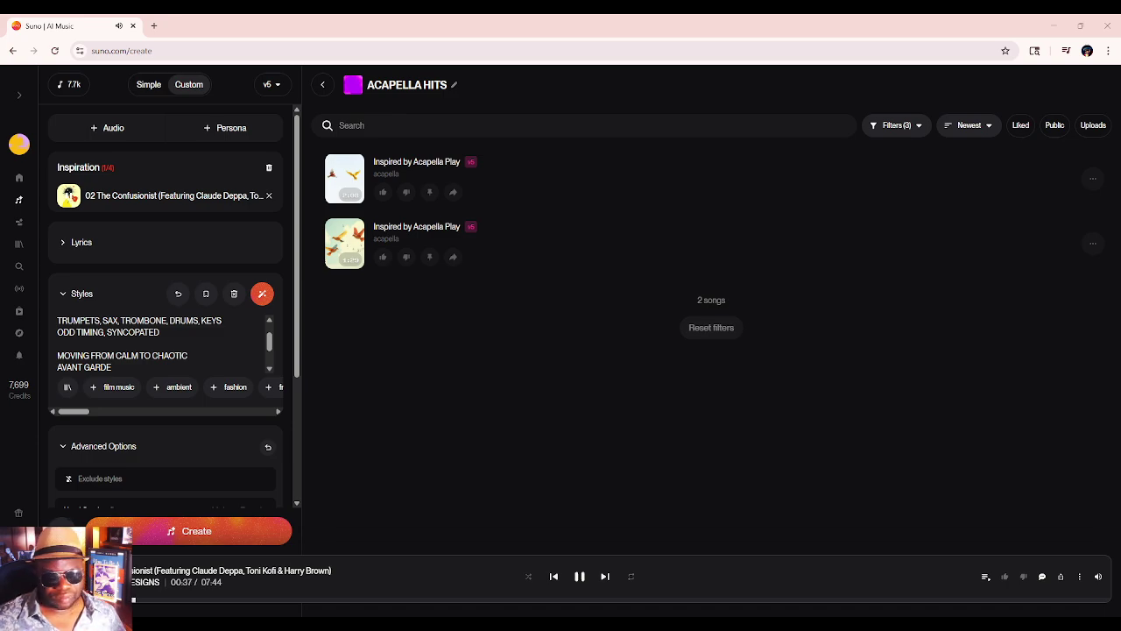
pyautogui.click(581, 575)
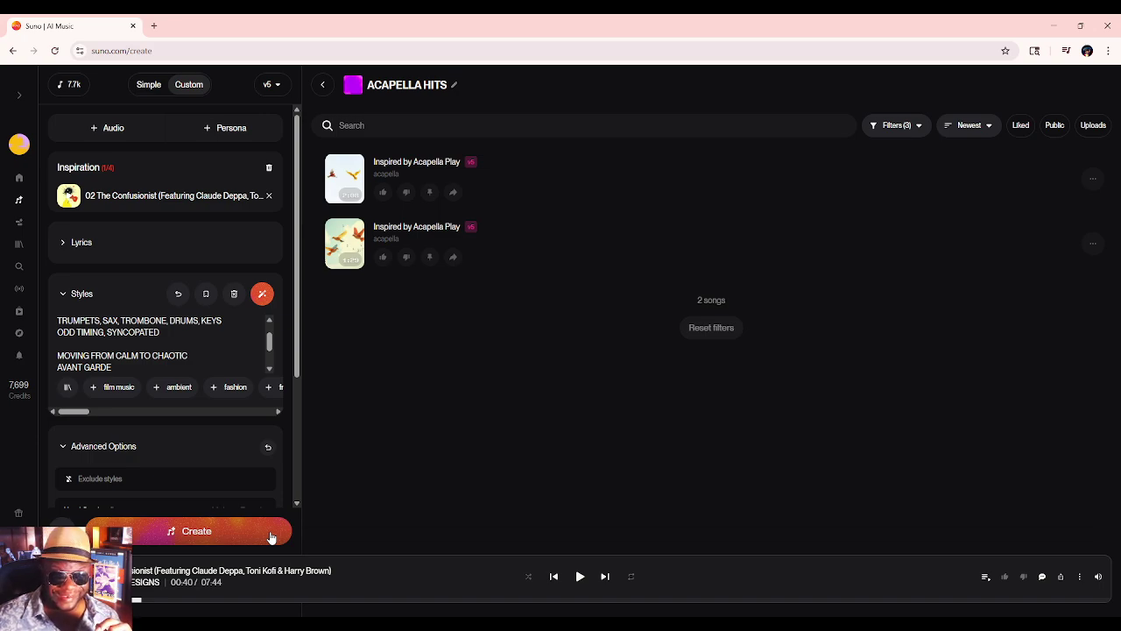
pyautogui.click(271, 537)
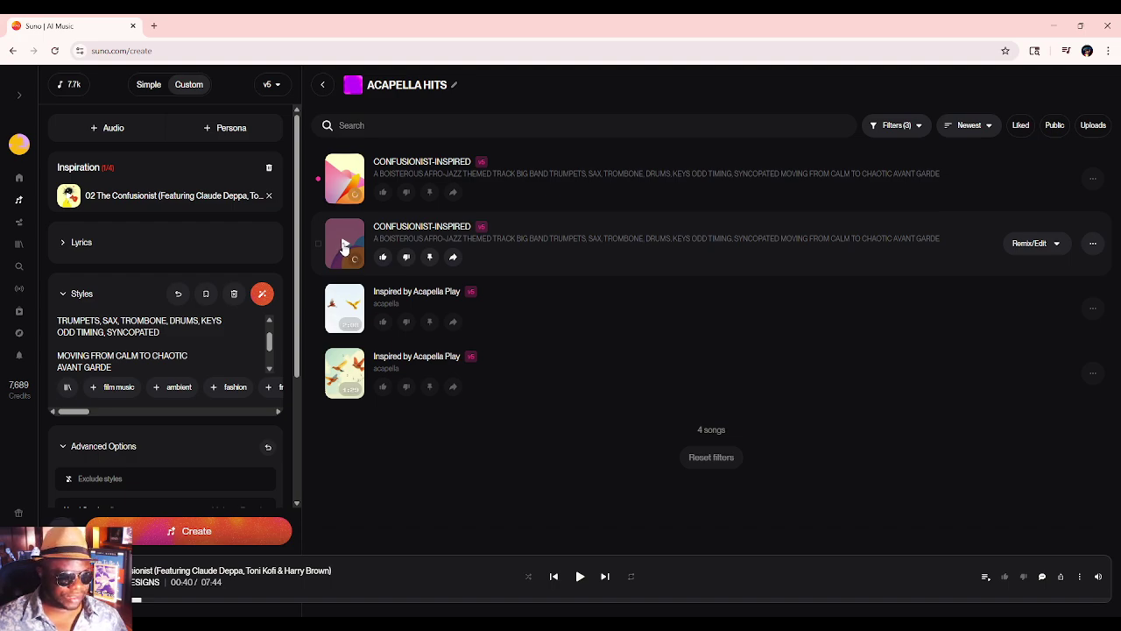
# - Listen to both generated CONFUSIONIST-INSPIRED songs, starting with the 4:06 version before the 2:48 one
pyautogui.click(344, 247)
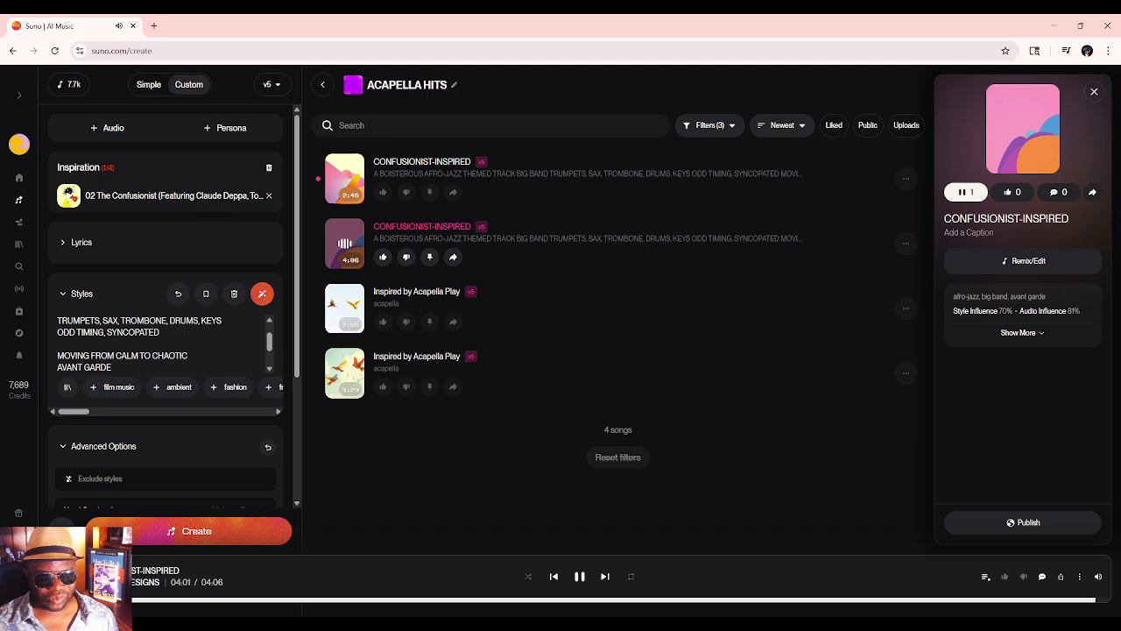
pyautogui.click(580, 575)
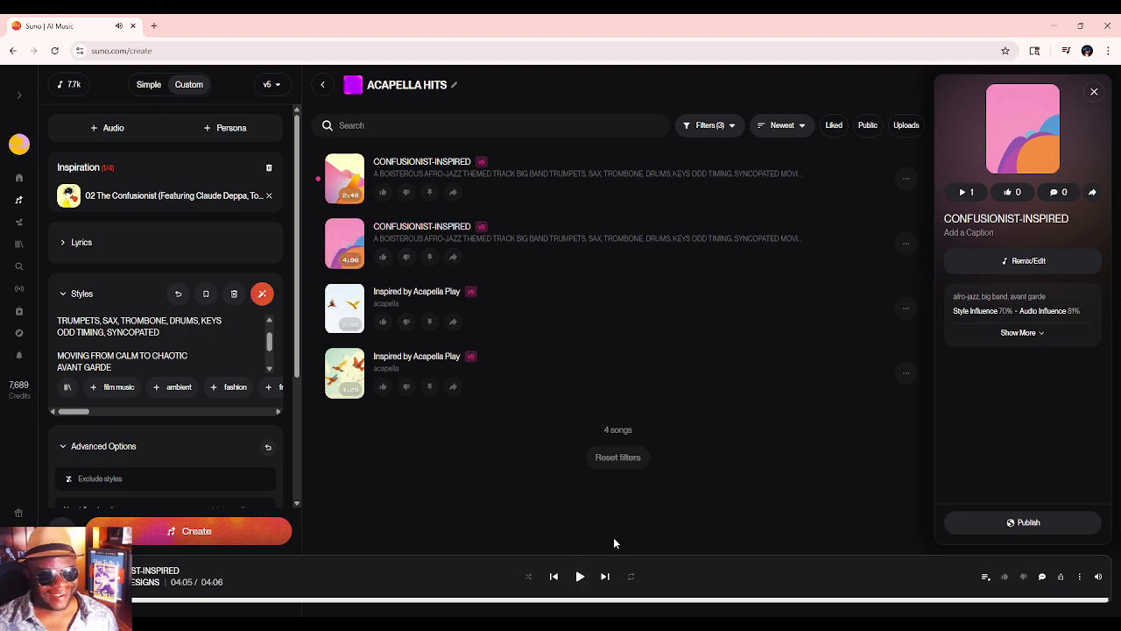
pyautogui.click(345, 181)
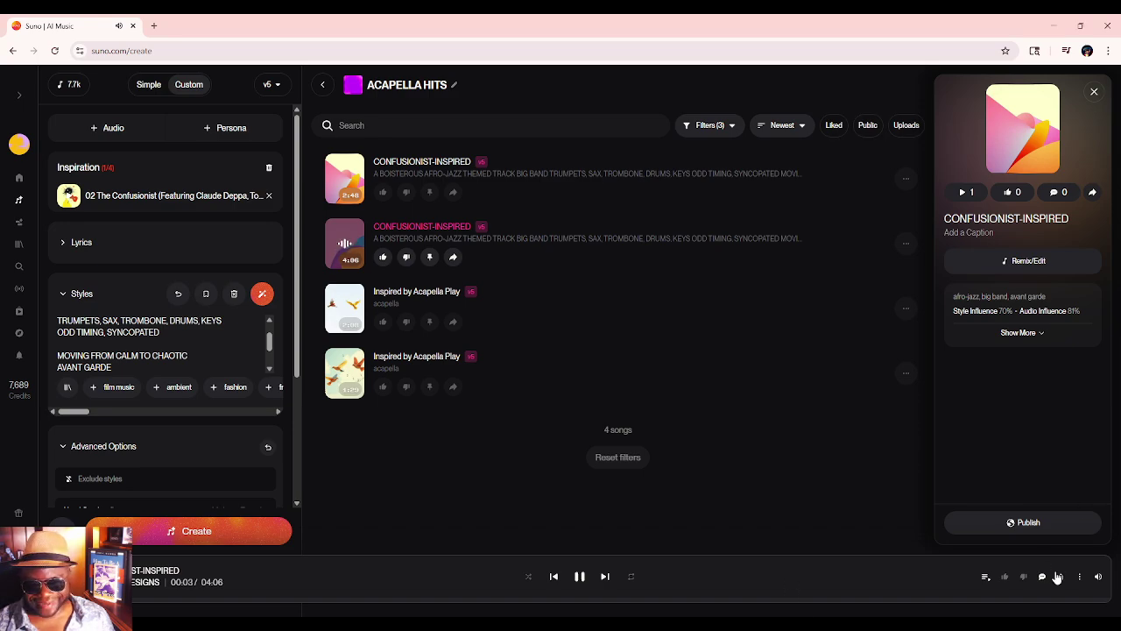
# - Lower the playback volume to near its minimum and remove the uploaded track from the song's inspiration
pyautogui.moveTo(1099, 582)
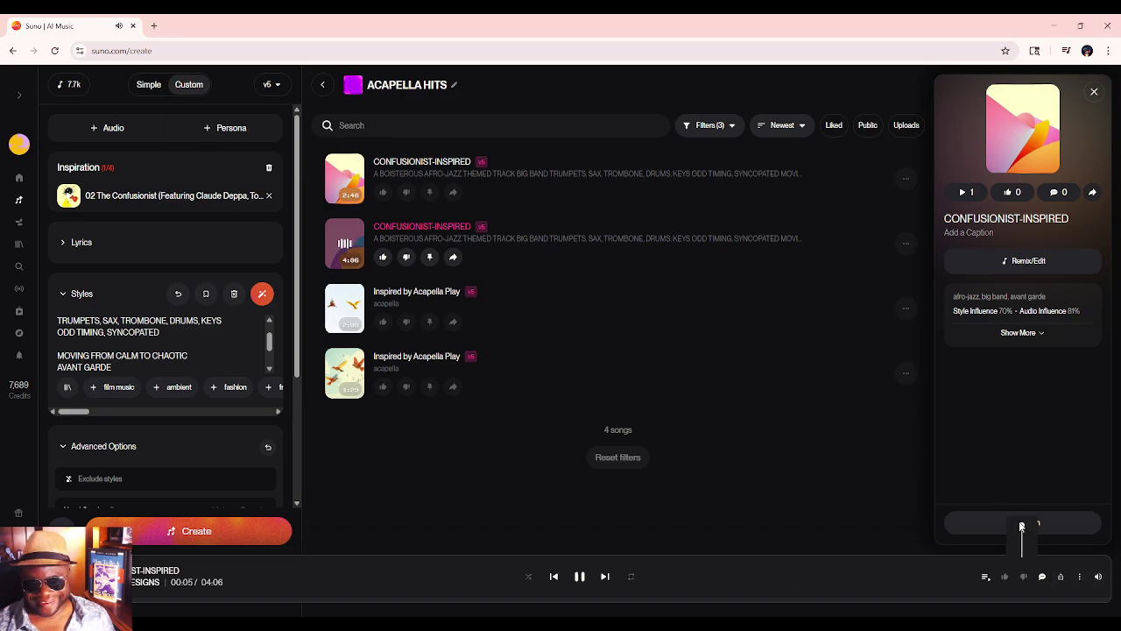
pyautogui.moveTo(1021, 531); pyautogui.dragTo(1019, 549)
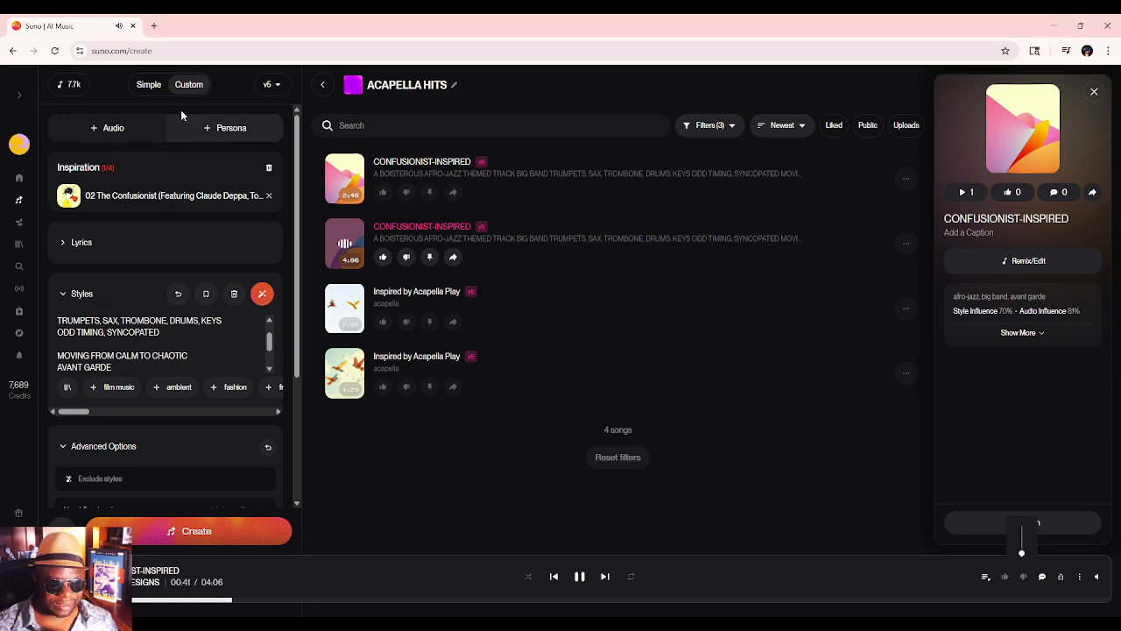
pyautogui.click(269, 196)
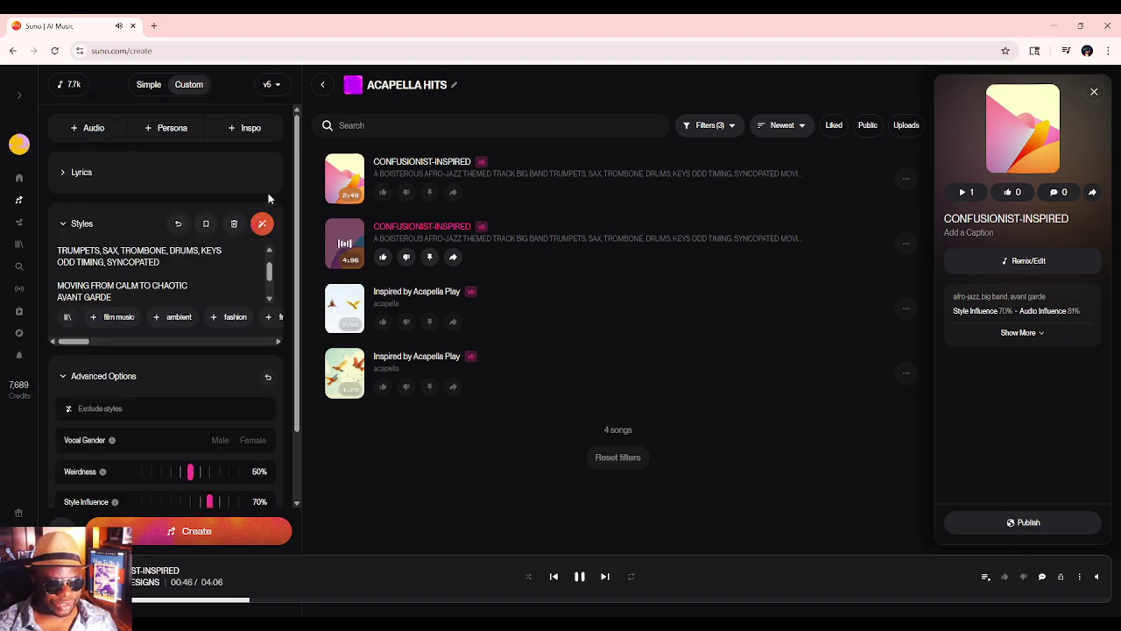
# - Open the inspiration playlist picker, examine its note about which songs can be used, and close it
pyautogui.click(250, 129)
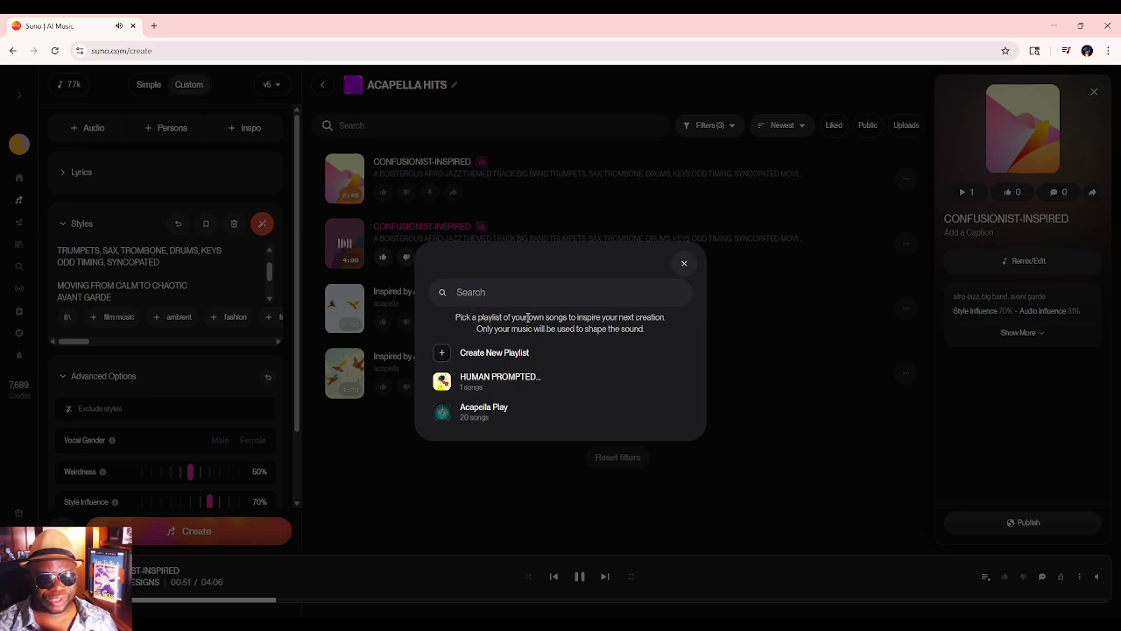
pyautogui.moveTo(528, 317); pyautogui.dragTo(672, 324)
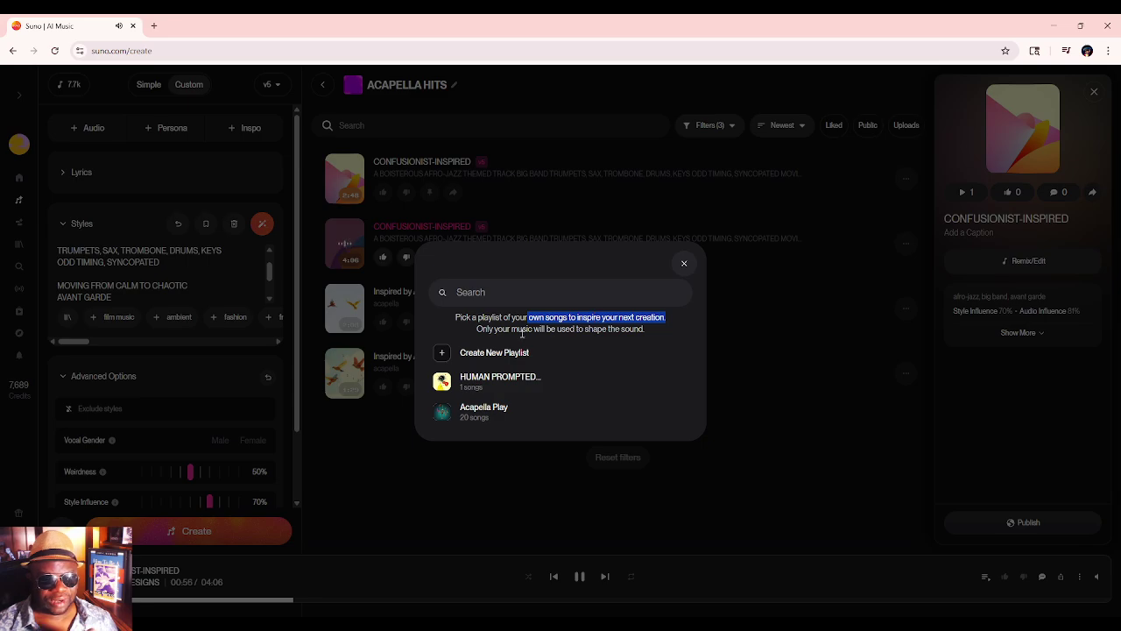
pyautogui.click(477, 330)
pyautogui.moveTo(477, 330); pyautogui.dragTo(651, 330)
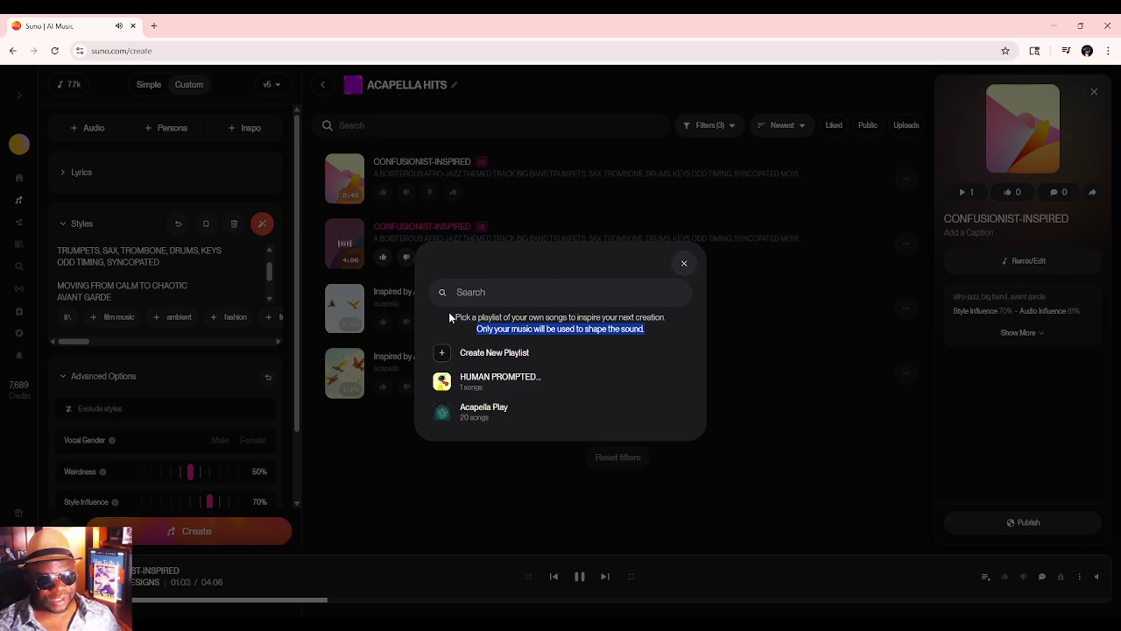
pyautogui.moveTo(454, 317); pyautogui.dragTo(645, 326)
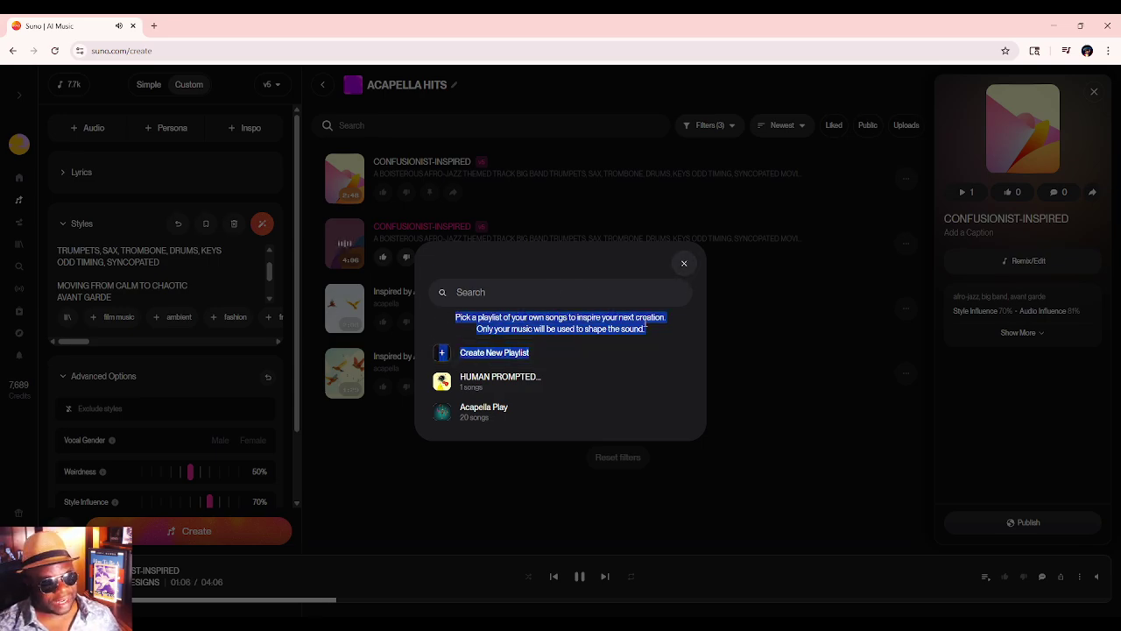
pyautogui.click(458, 319)
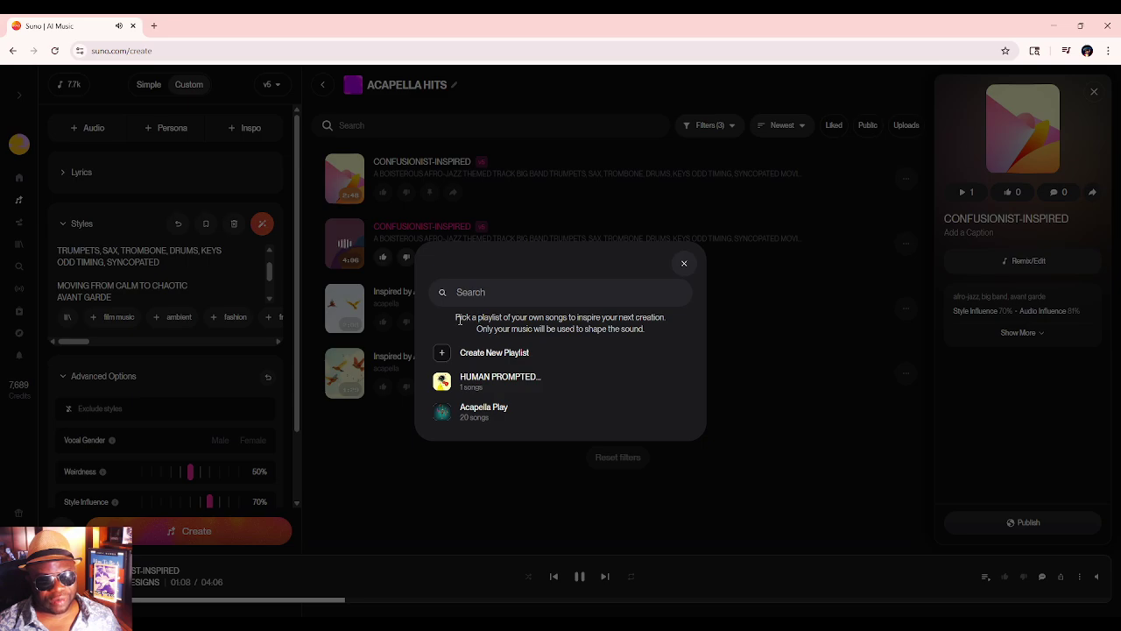
pyautogui.moveTo(457, 319); pyautogui.dragTo(646, 328)
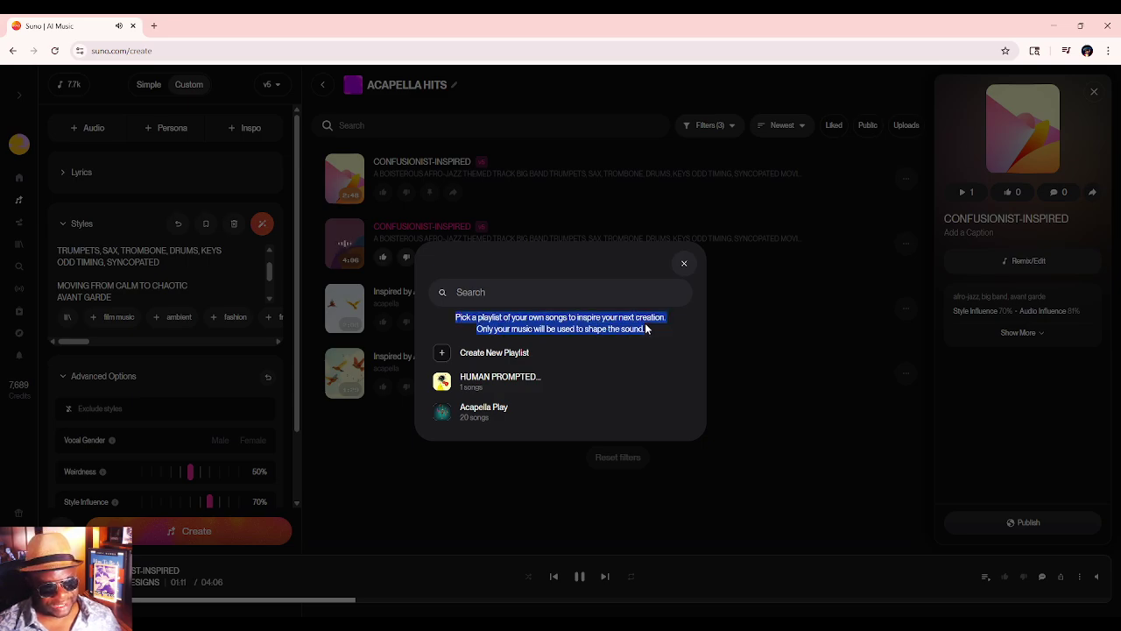
pyautogui.click(683, 263)
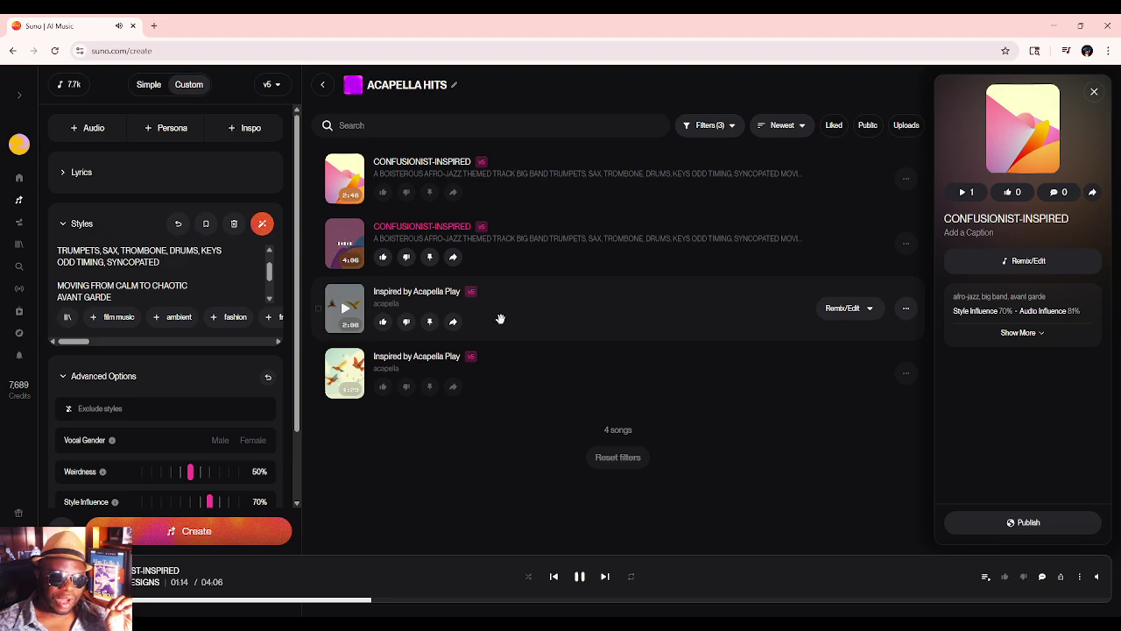